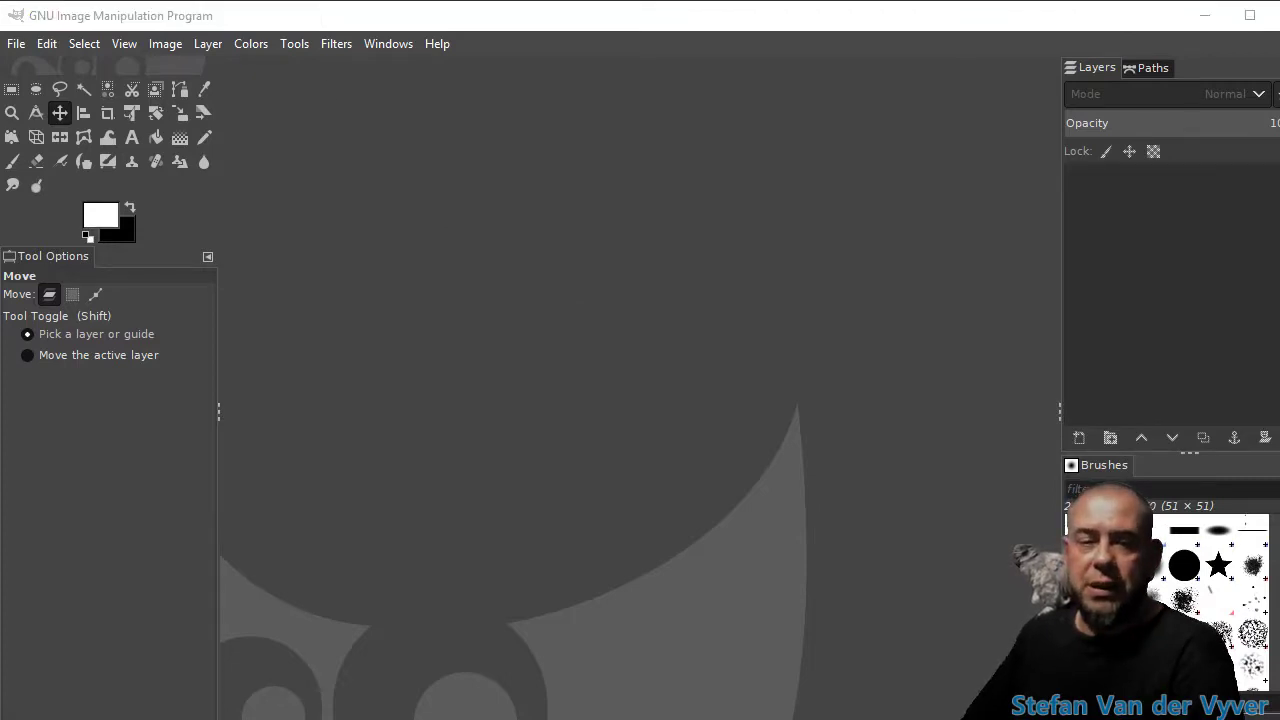
Create a new 800×600 image.
left_click(15, 47)
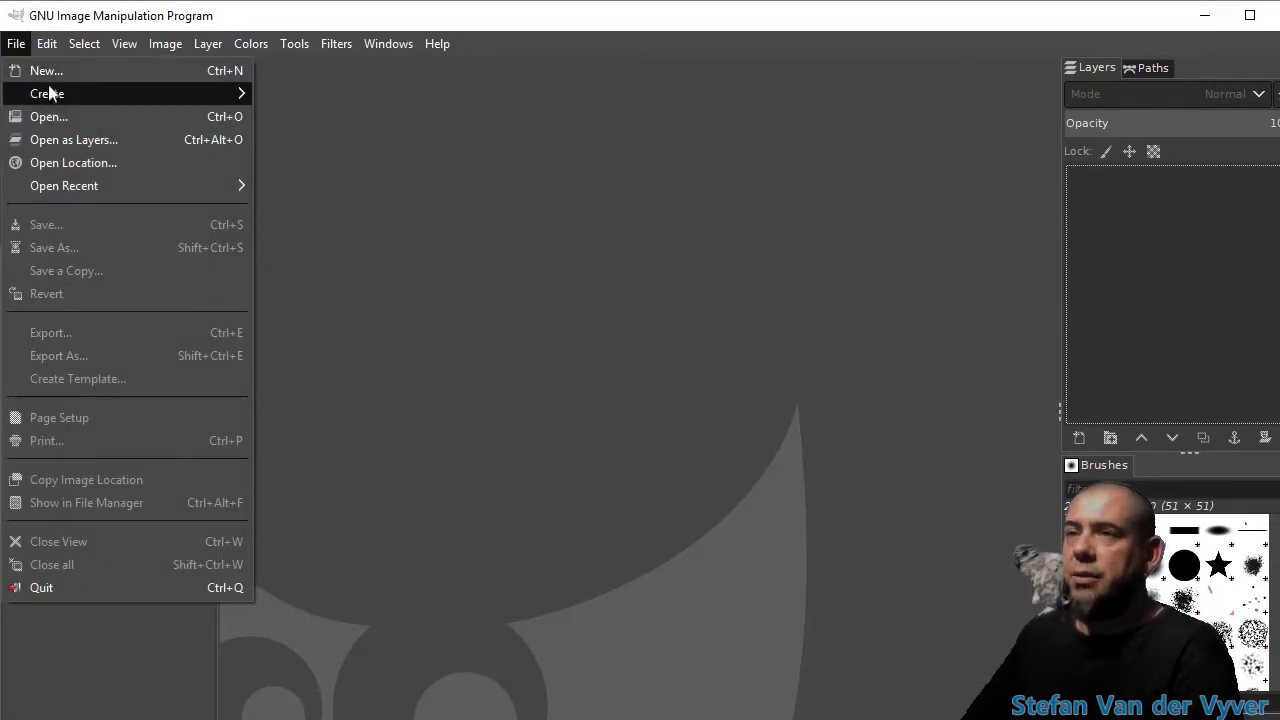
left_click(46, 70)
left_click(982, 512)
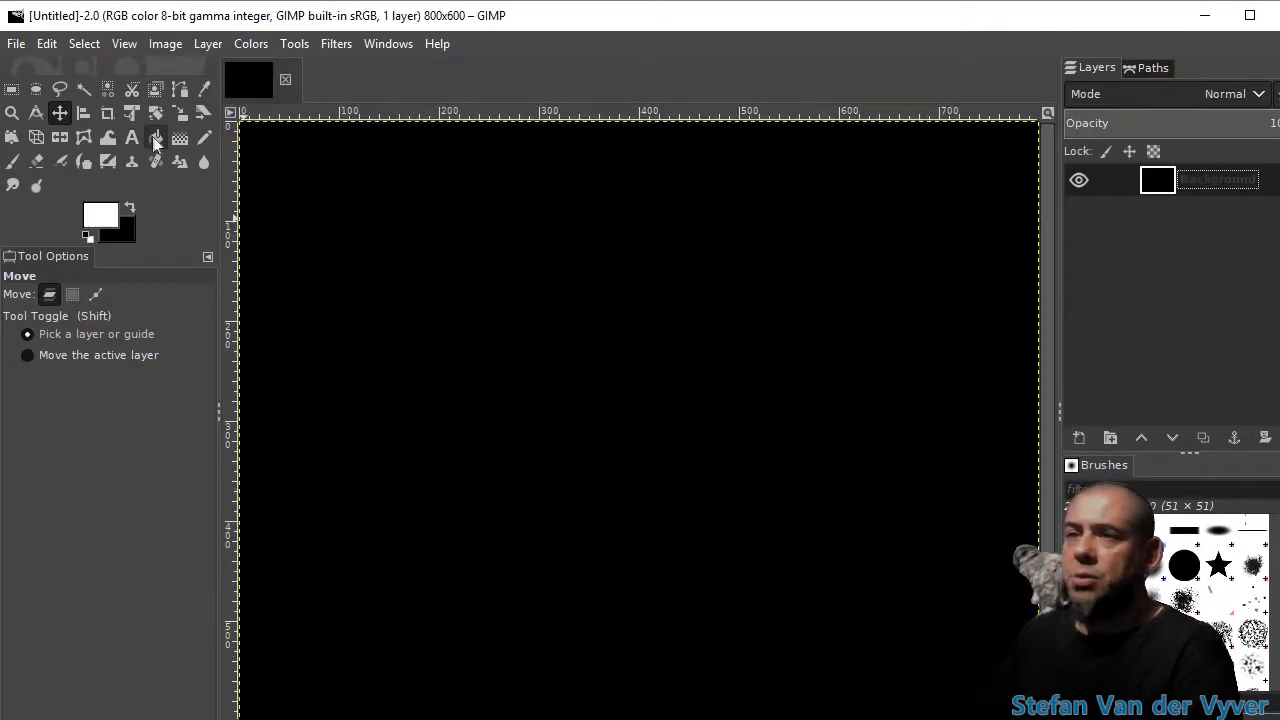
Fill the background white with Bucket Fill and add a transparent layer above it.
left_click(157, 137)
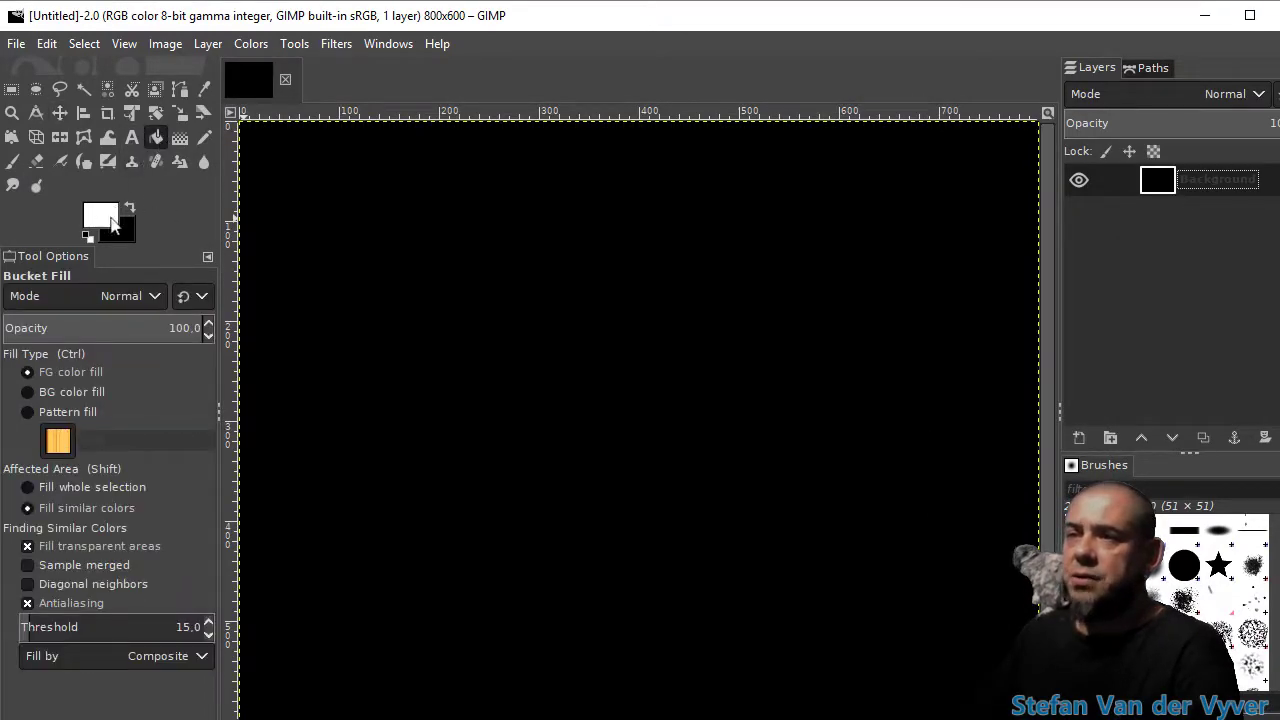
left_click(570, 341)
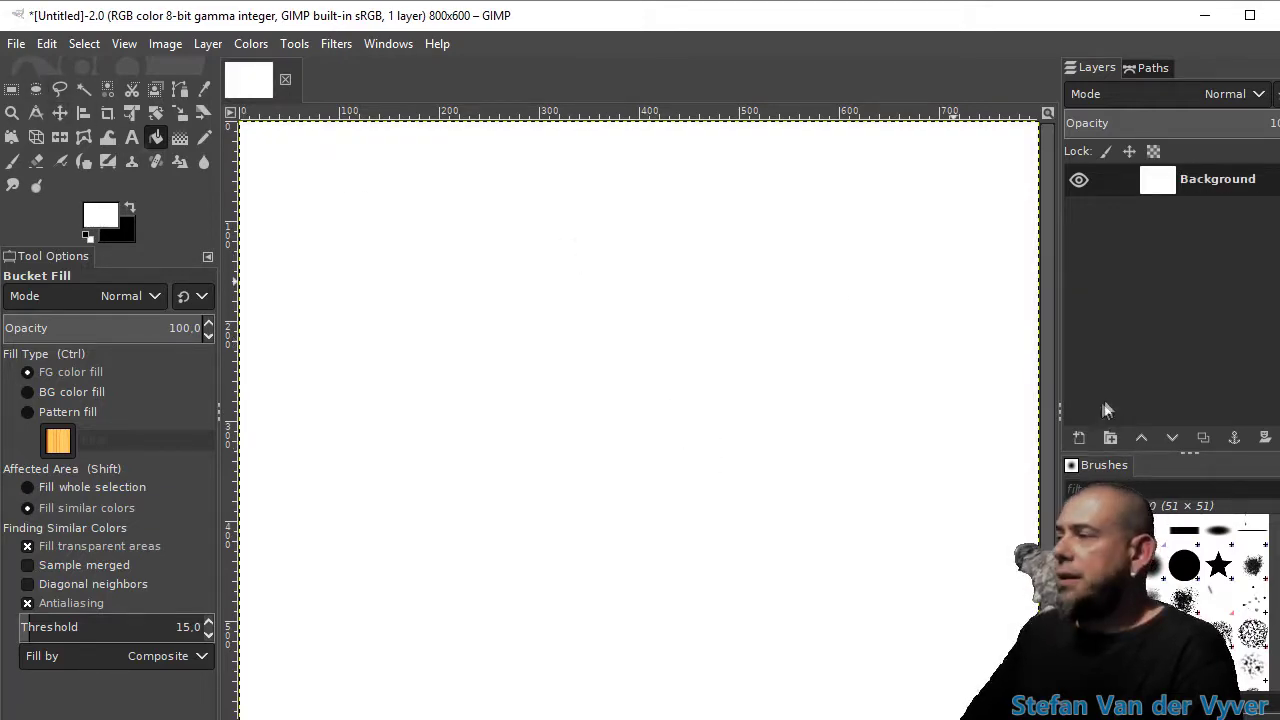
left_click(1079, 437)
key("Return")
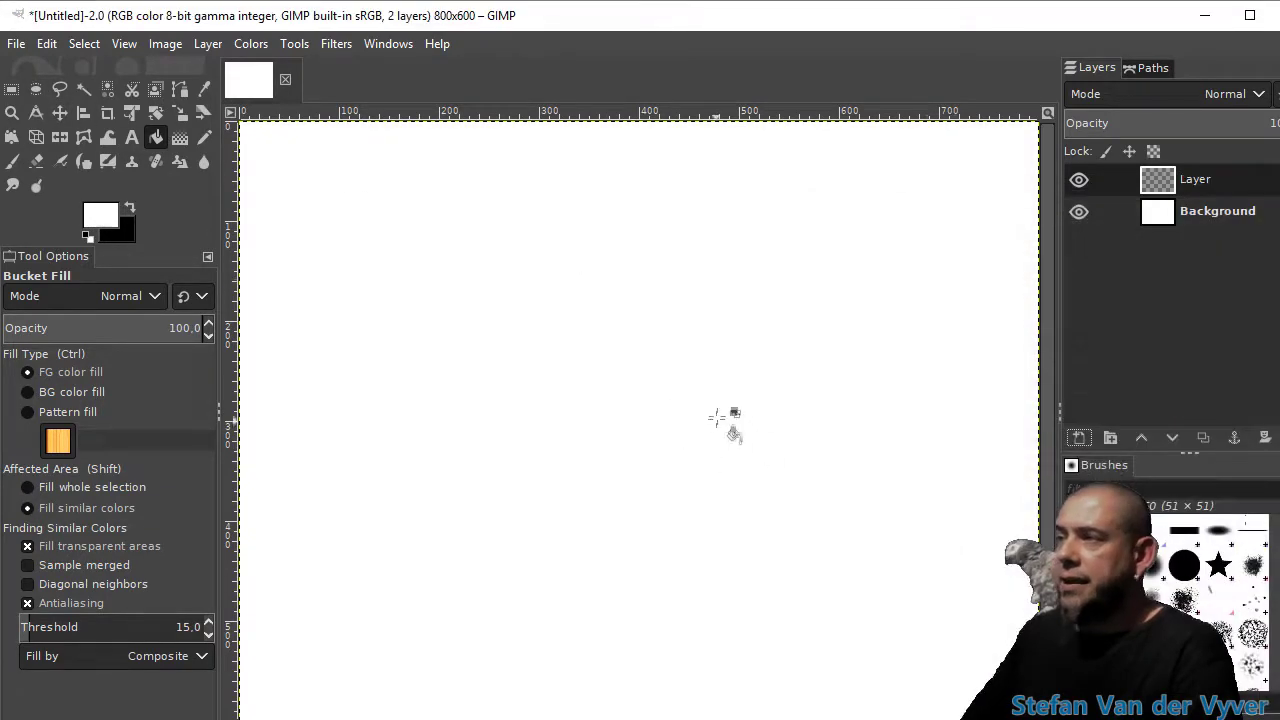
key("b")
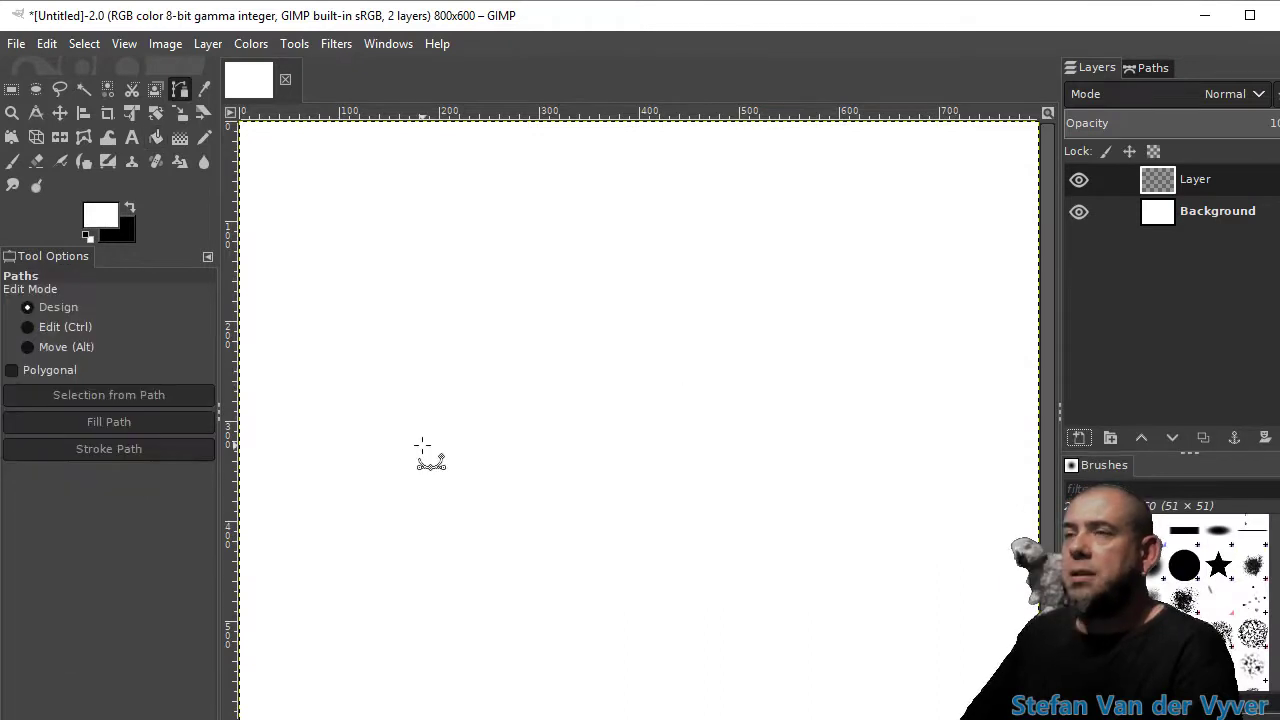
Place path anchors around a bubble with a pointed bottom tail and close the path at the top.
left_click(624, 201)
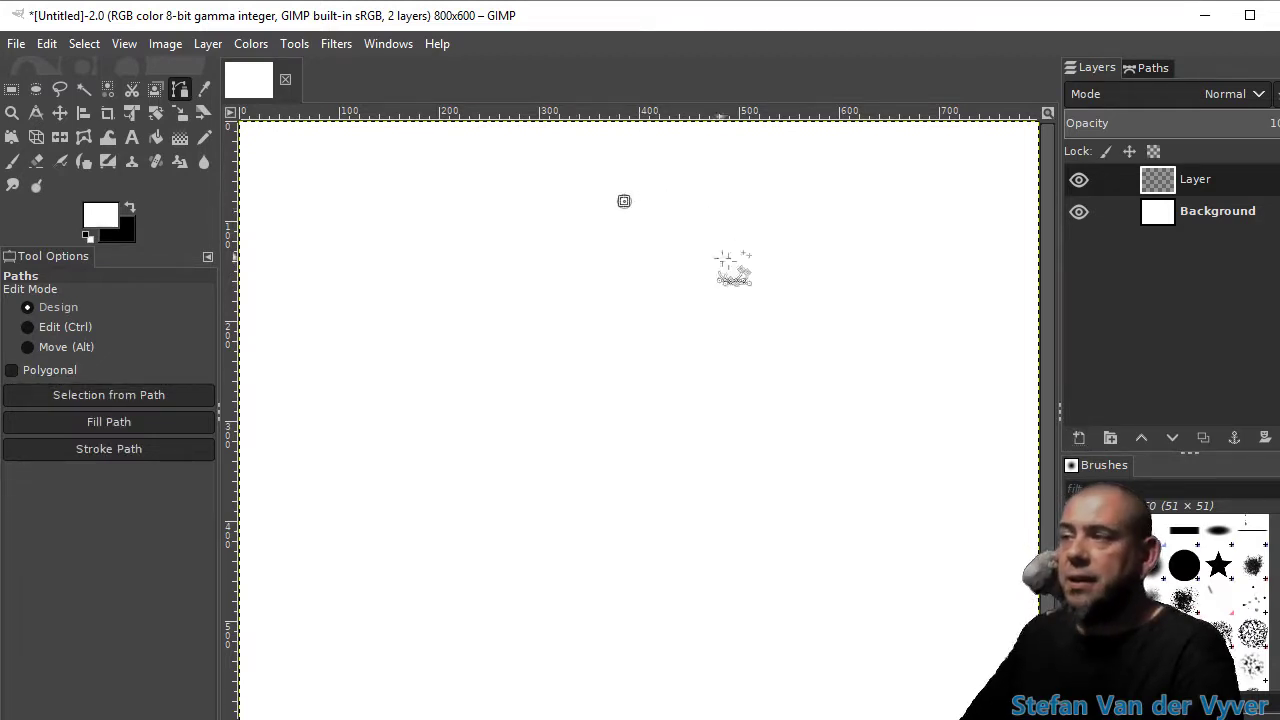
left_click(853, 366)
left_click(730, 464)
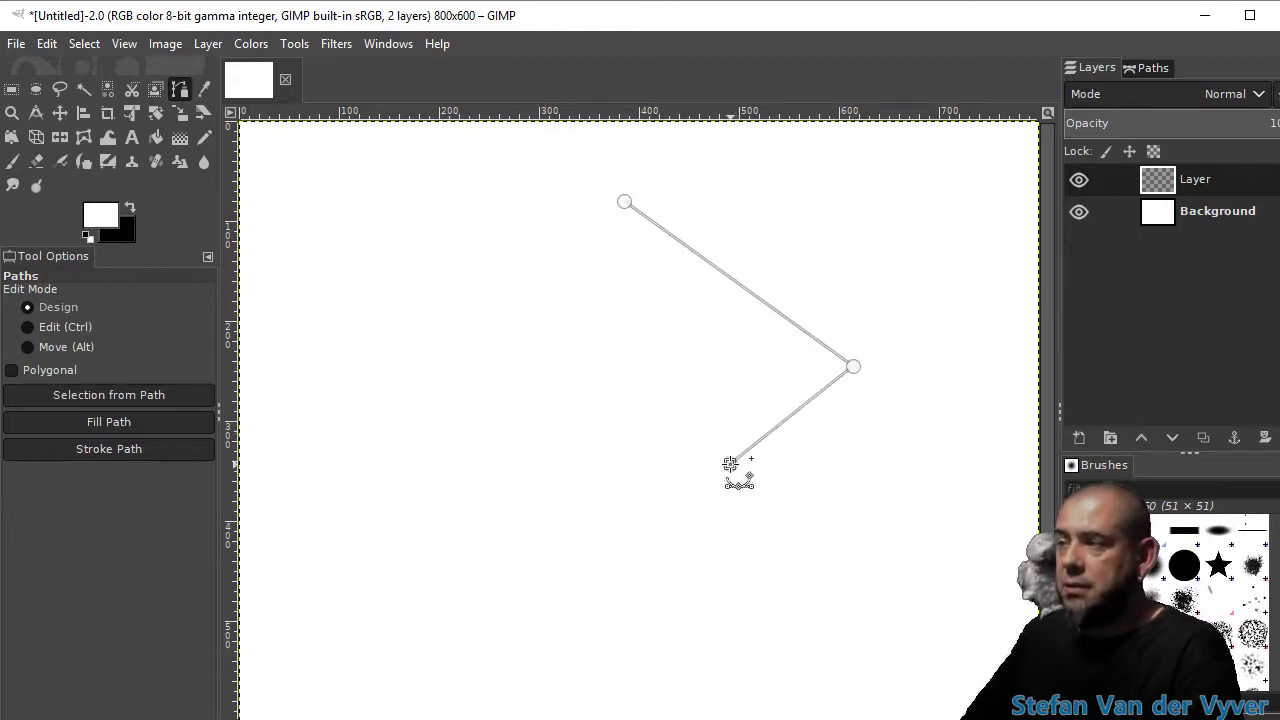
left_click(736, 552)
left_click(672, 464)
left_click(440, 377)
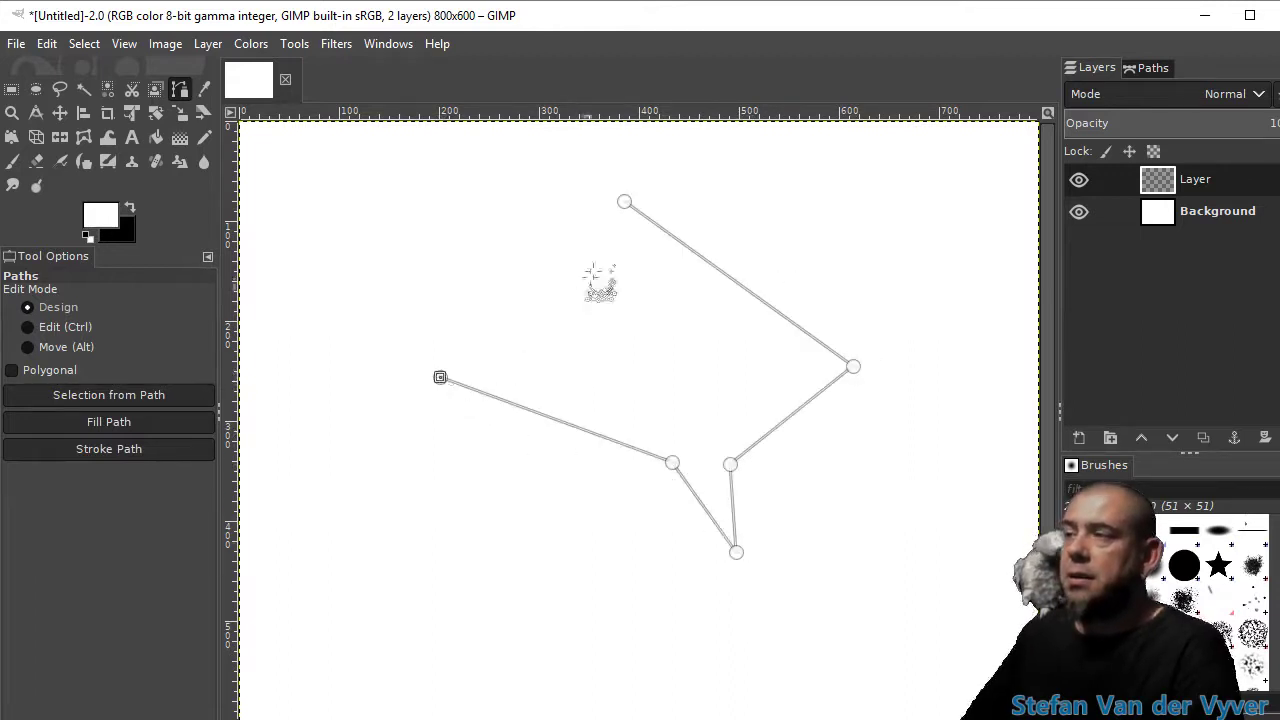
left_click(624, 201, "ctrl")
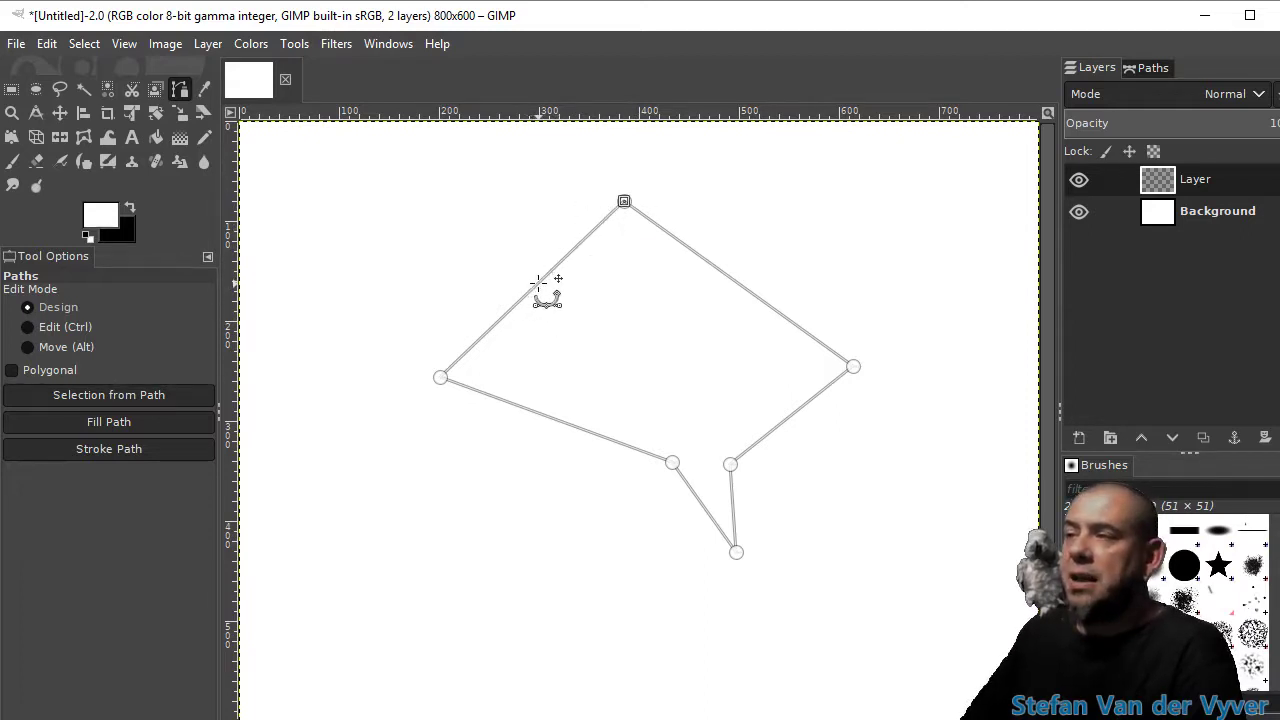
Bend the bubble's upper-left and upper-right sides into rounded curves.
left_click_drag(537, 285, 395, 243)
left_click_drag(571, 167, 498, 203)
left_click_drag(760, 295, 709, 163)
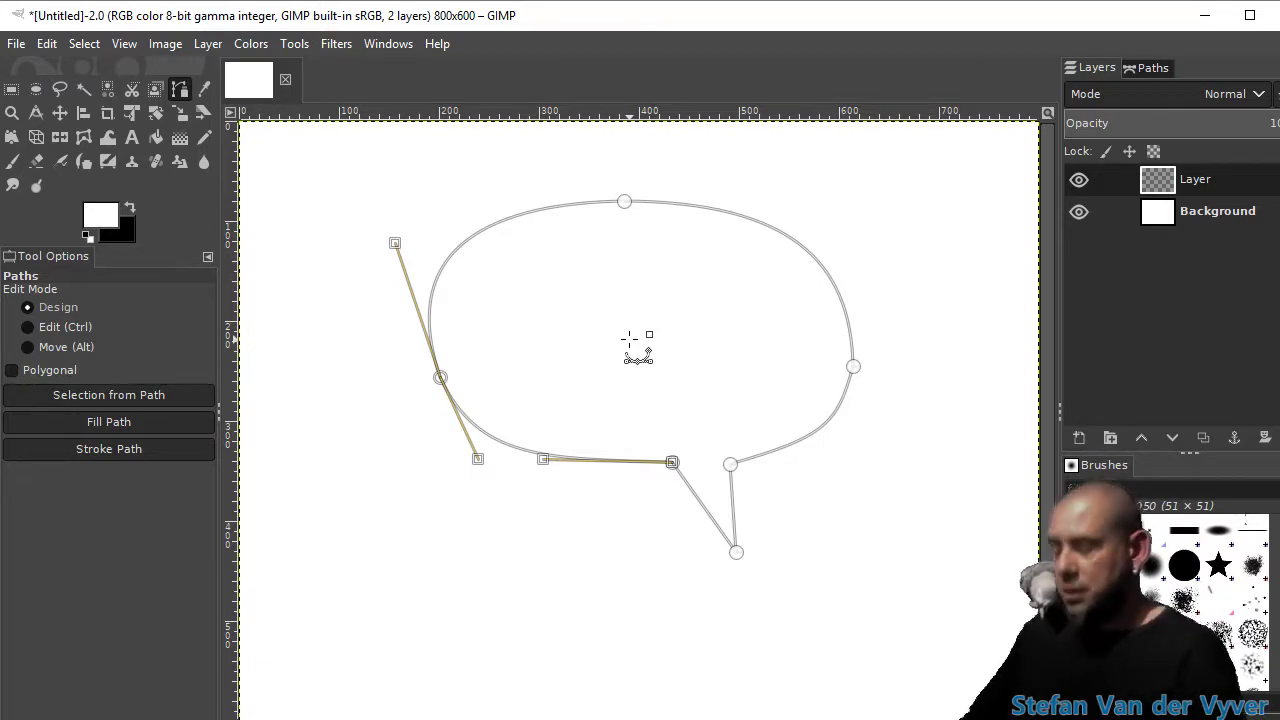
Set aside the first path and start a new one with smooth handles at the bubble's top.
key("r")
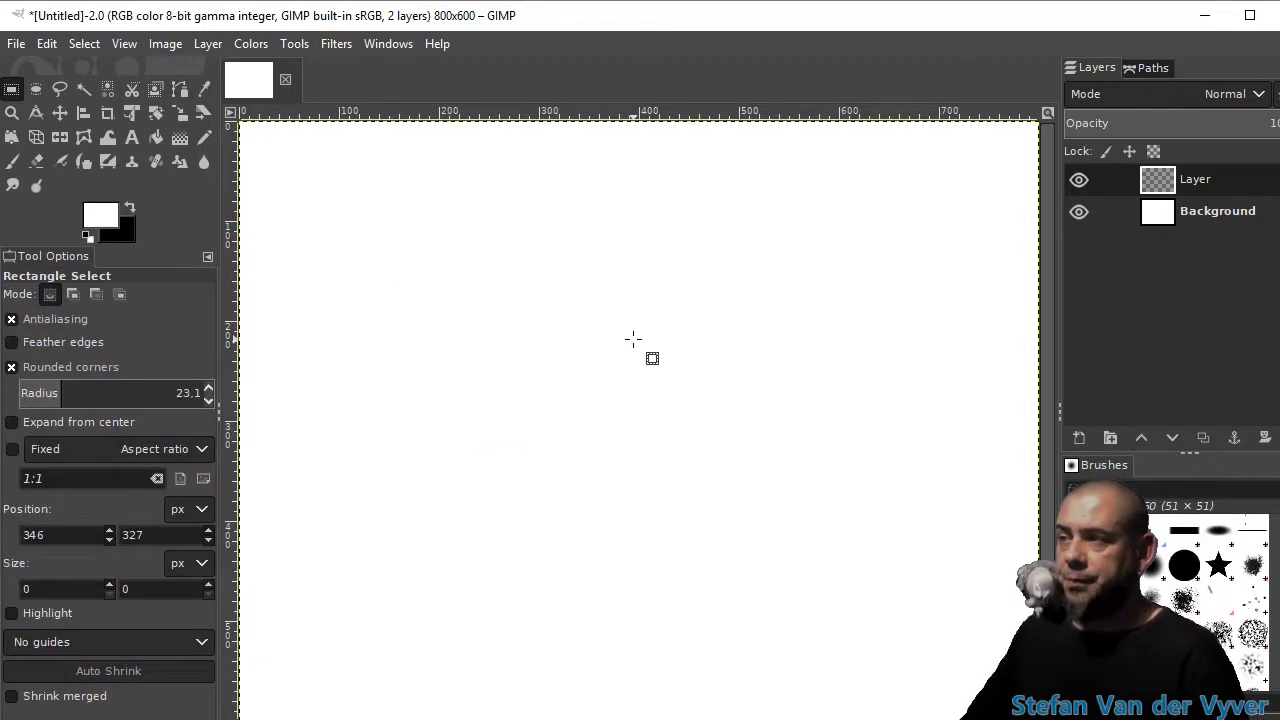
left_click(176, 88)
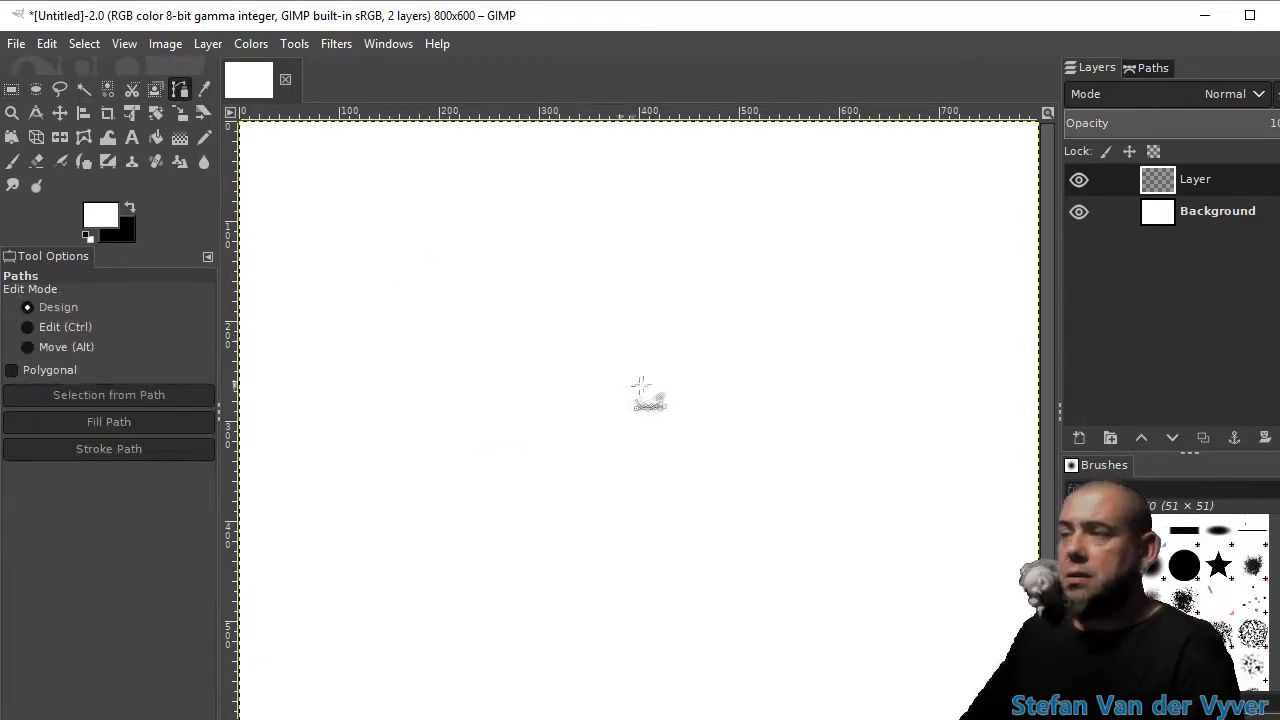
left_click(592, 193)
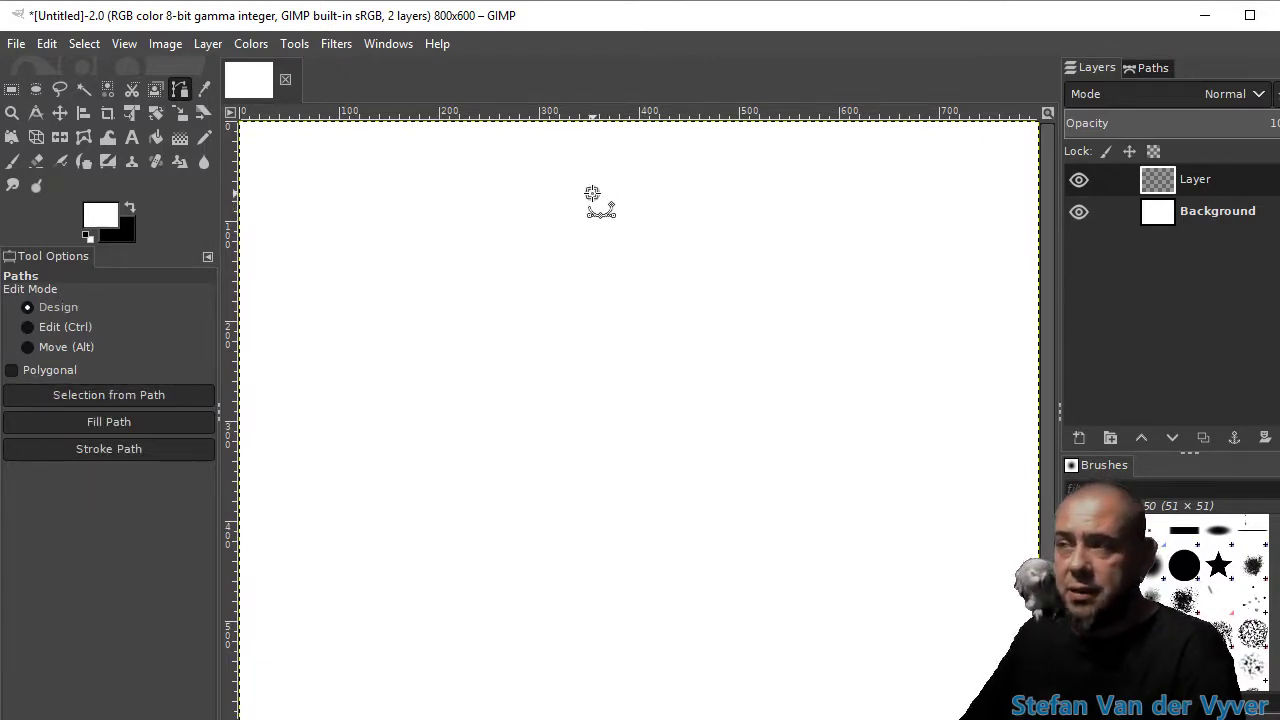
left_click_drag(592, 193, 668, 193)
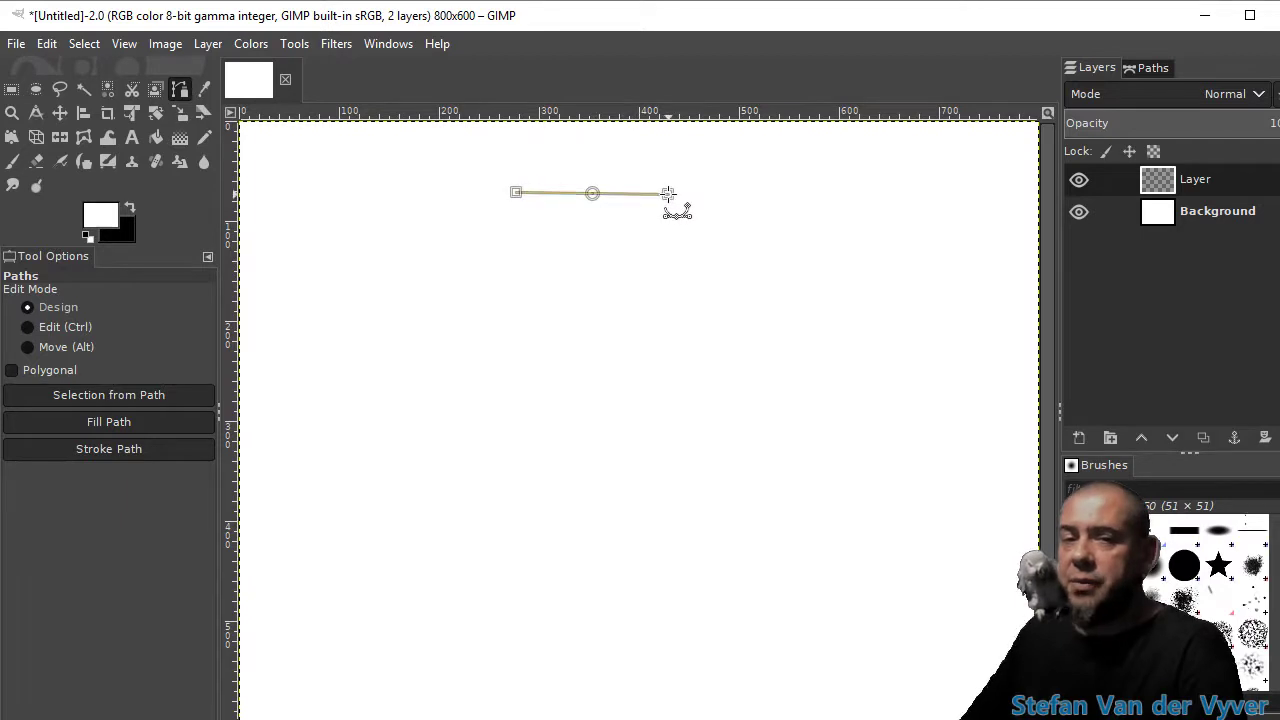
Add smooth curved anchors down the right side, around the tail tip, and up the left side.
left_click_drag(808, 291, 810, 375)
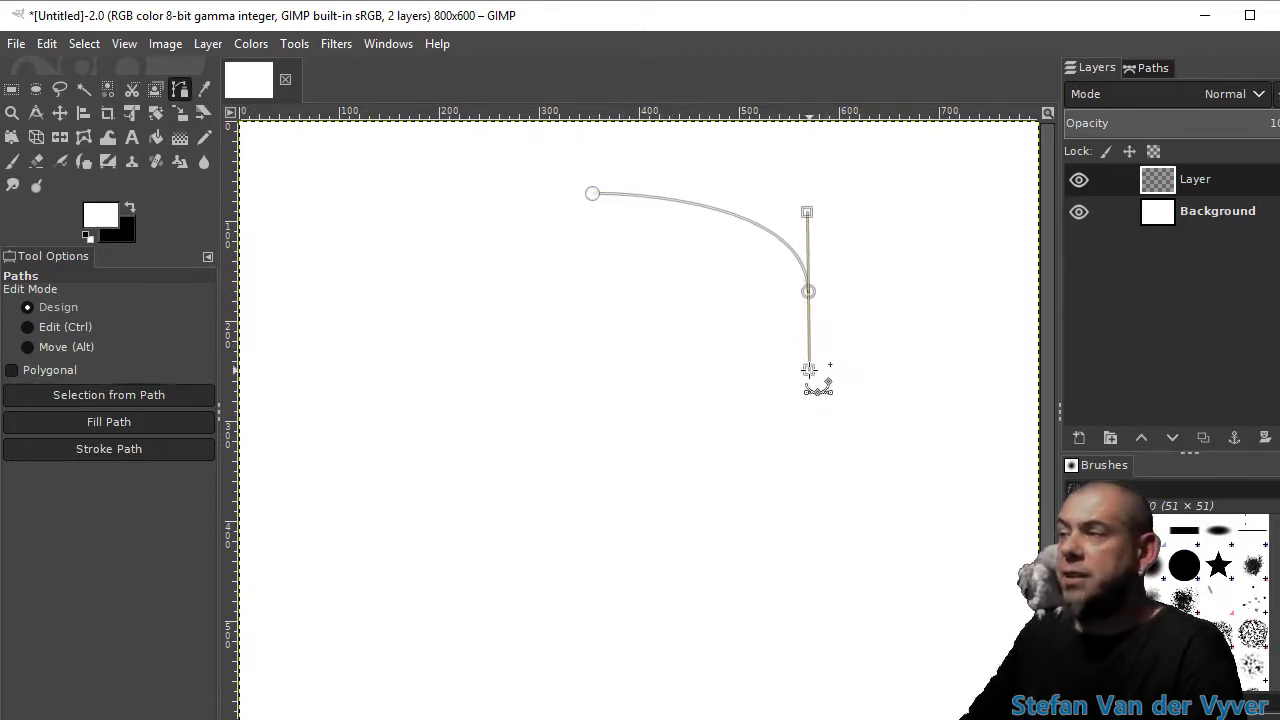
left_click_drag(668, 401, 628, 403)
left_click_drag(664, 488, 550, 401)
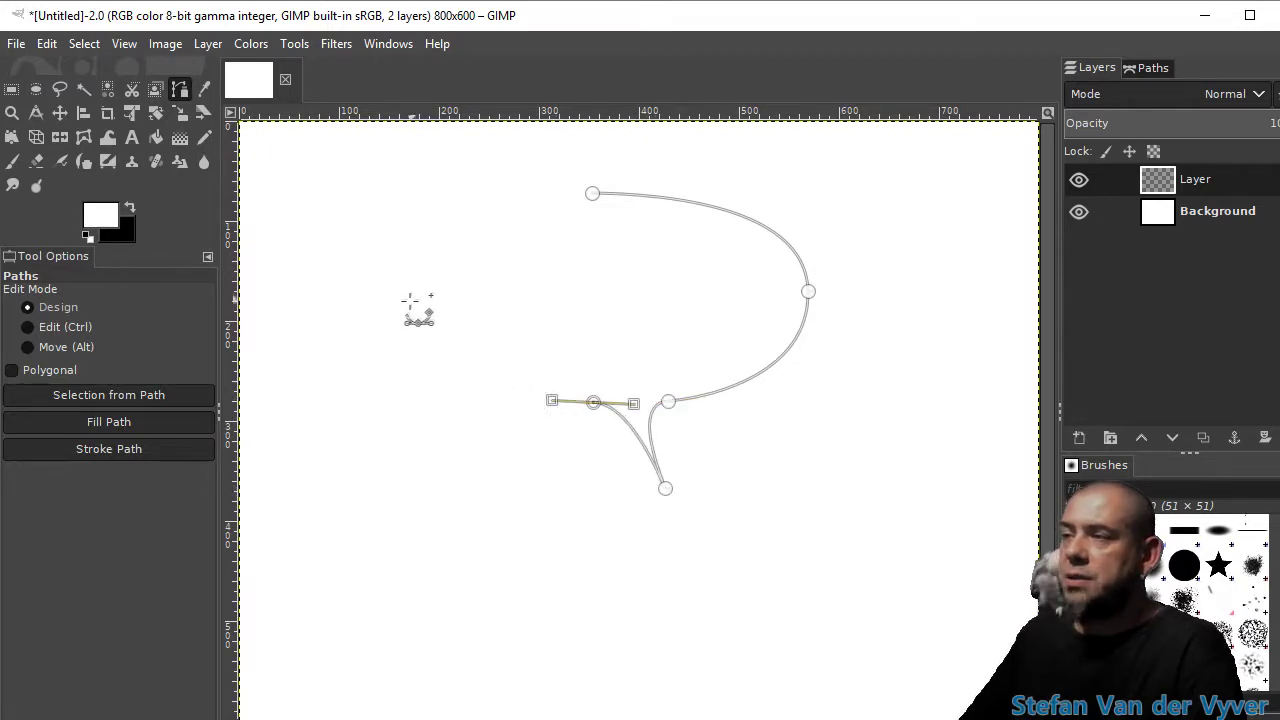
left_click_drag(380, 303, 377, 217)
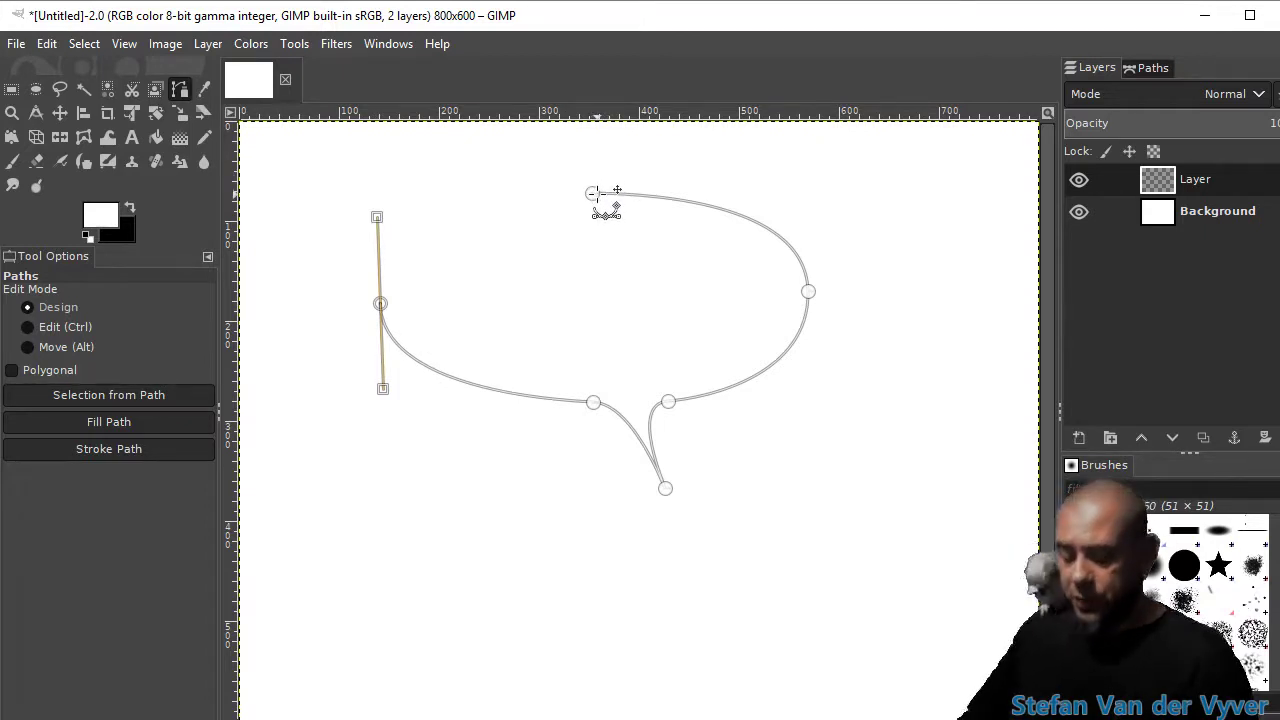
key("ctrl")
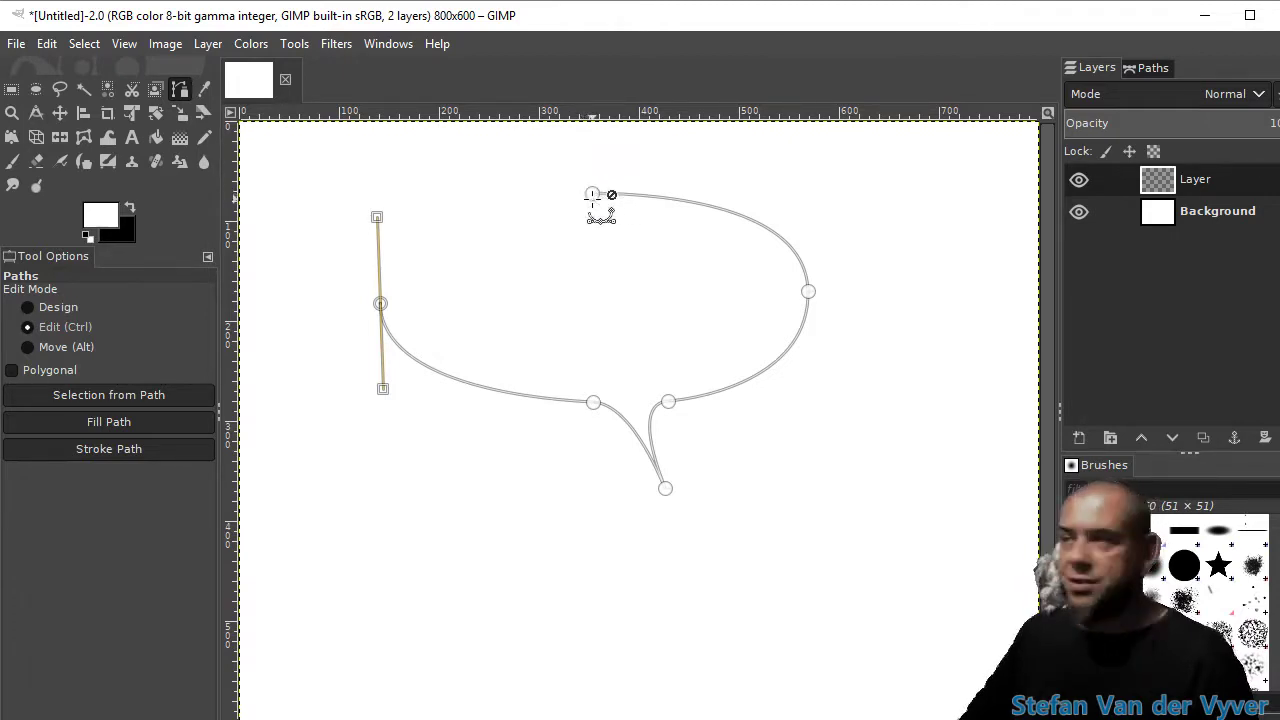
Close the path at its top anchor and reshape both sides of the tail into smooth curves.
left_click(592, 193, "ctrl")
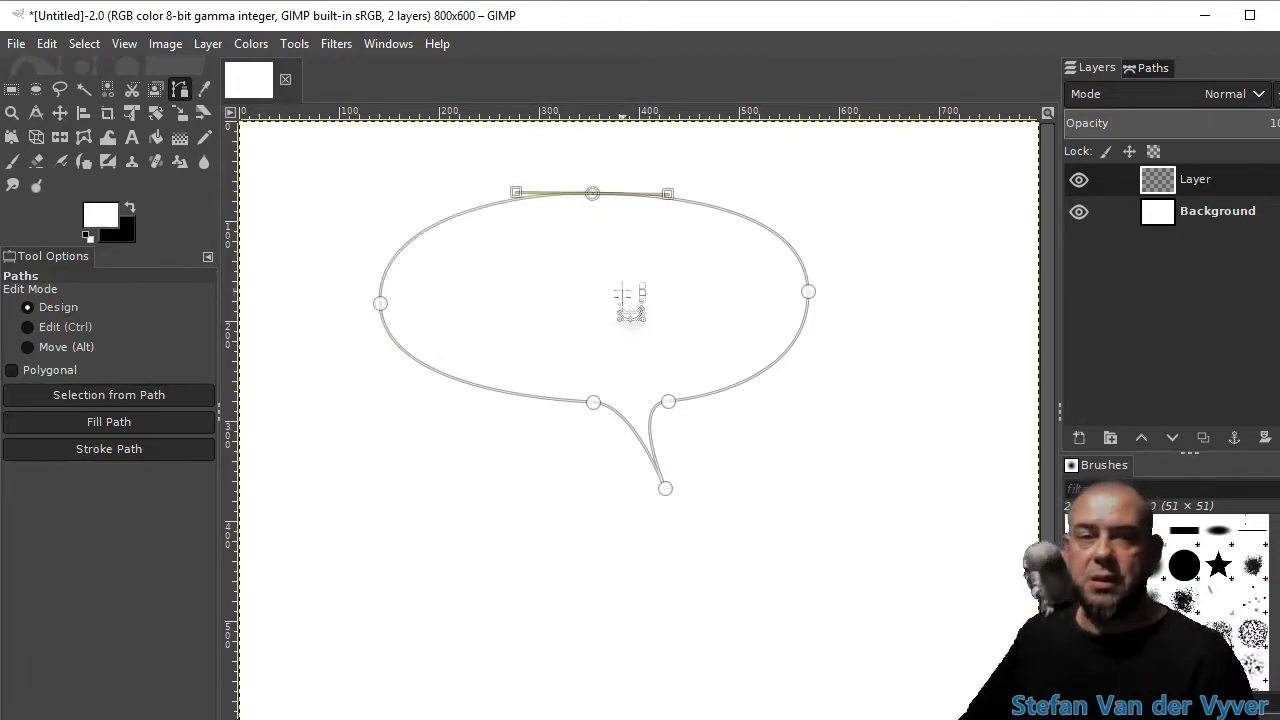
left_click_drag(598, 404, 618, 470)
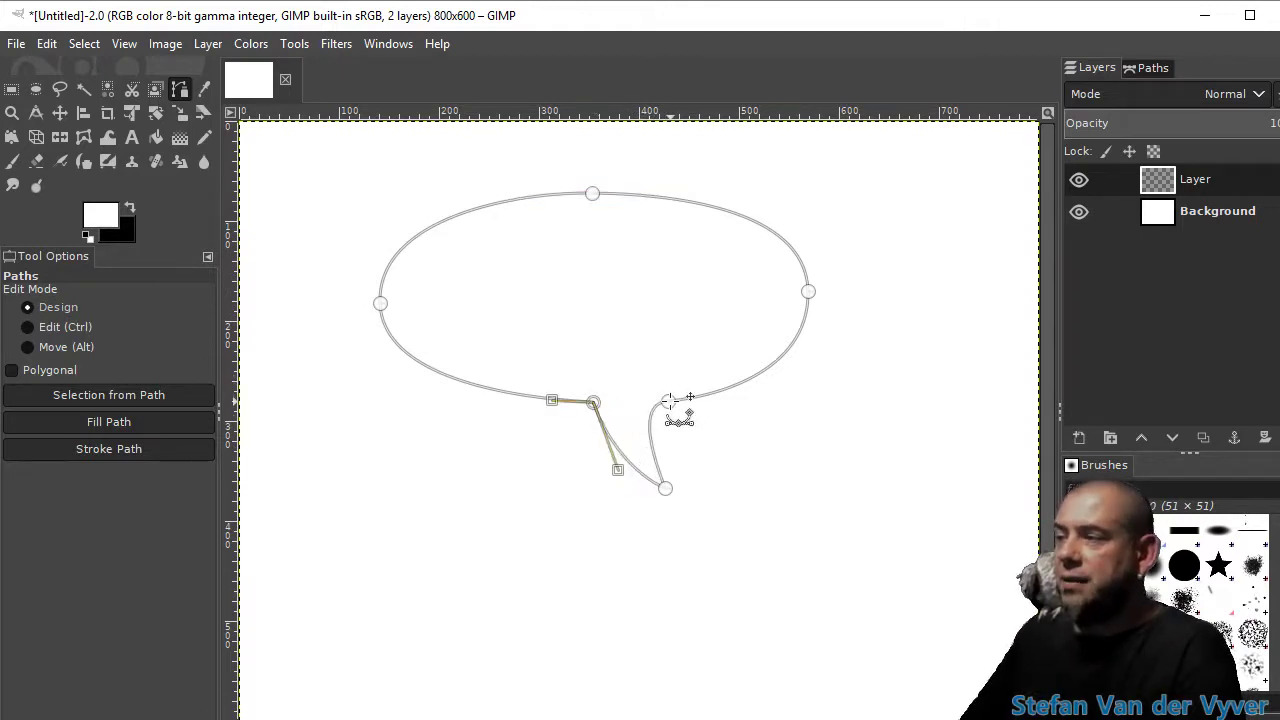
left_click_drag(668, 401, 629, 404)
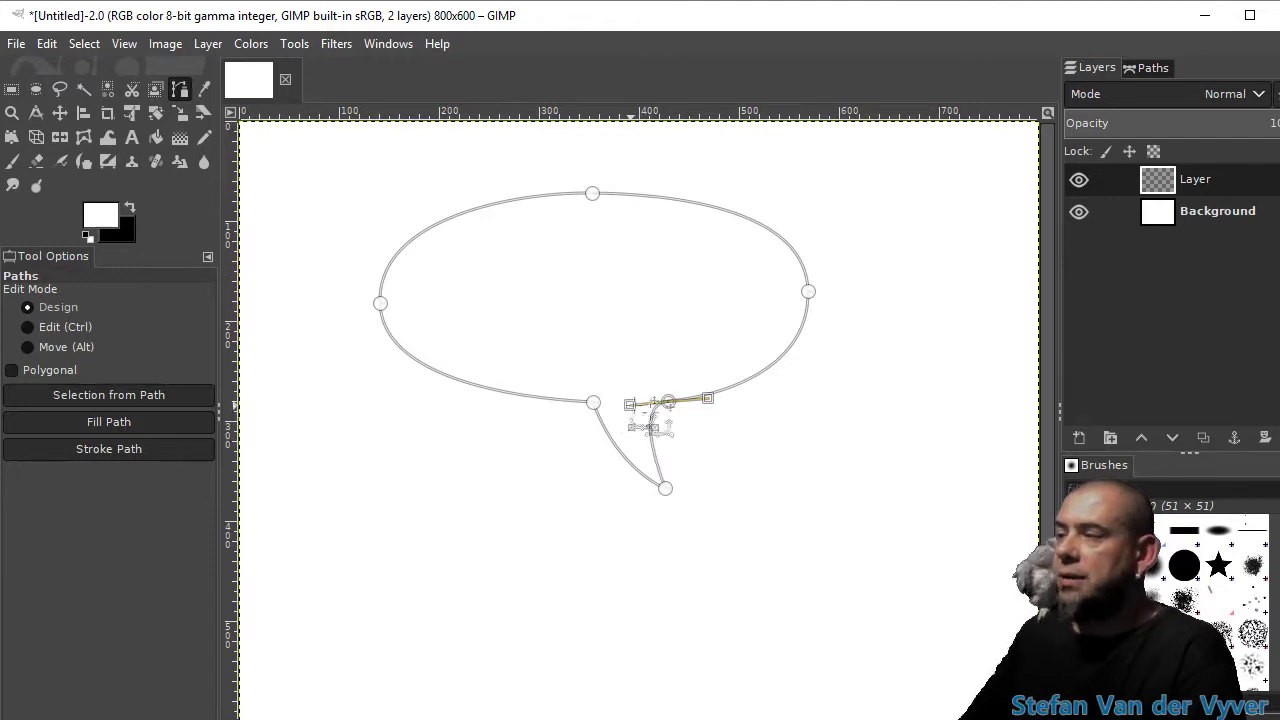
Rename the layer shrink_method, load the bubble path as a selection, and set black as fill colour.
double_click(1197, 181)
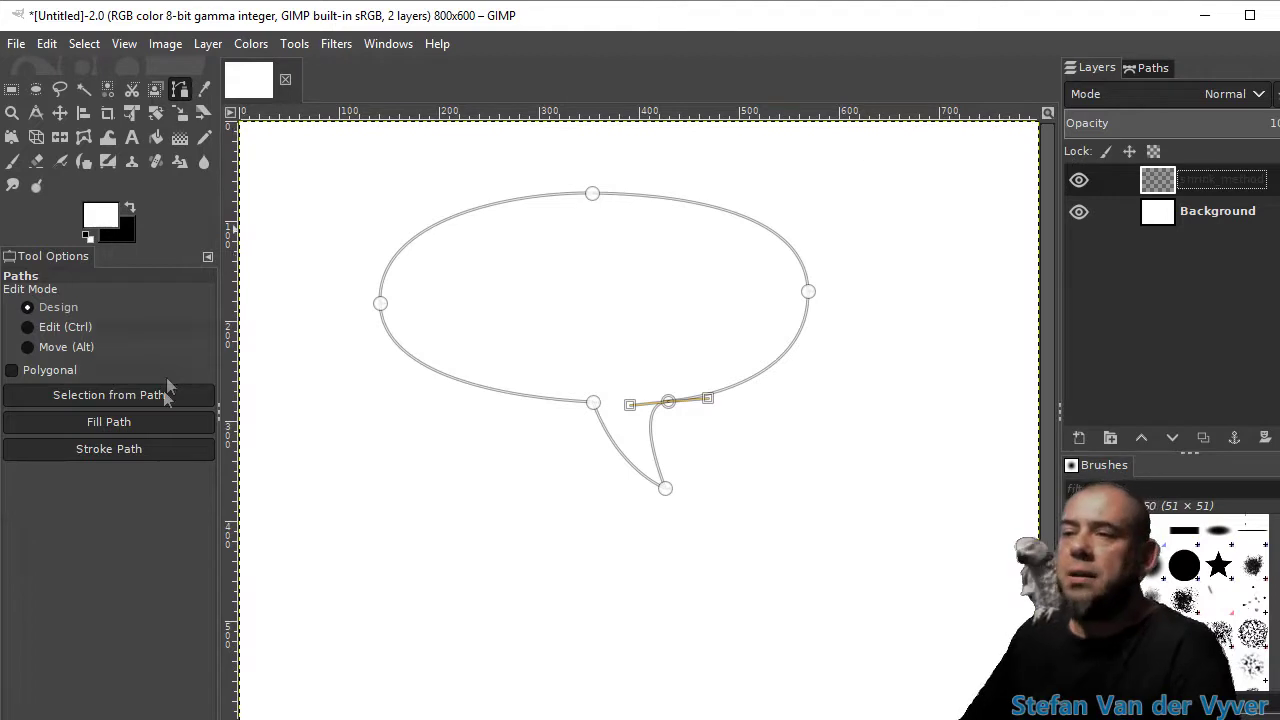
left_click(142, 394)
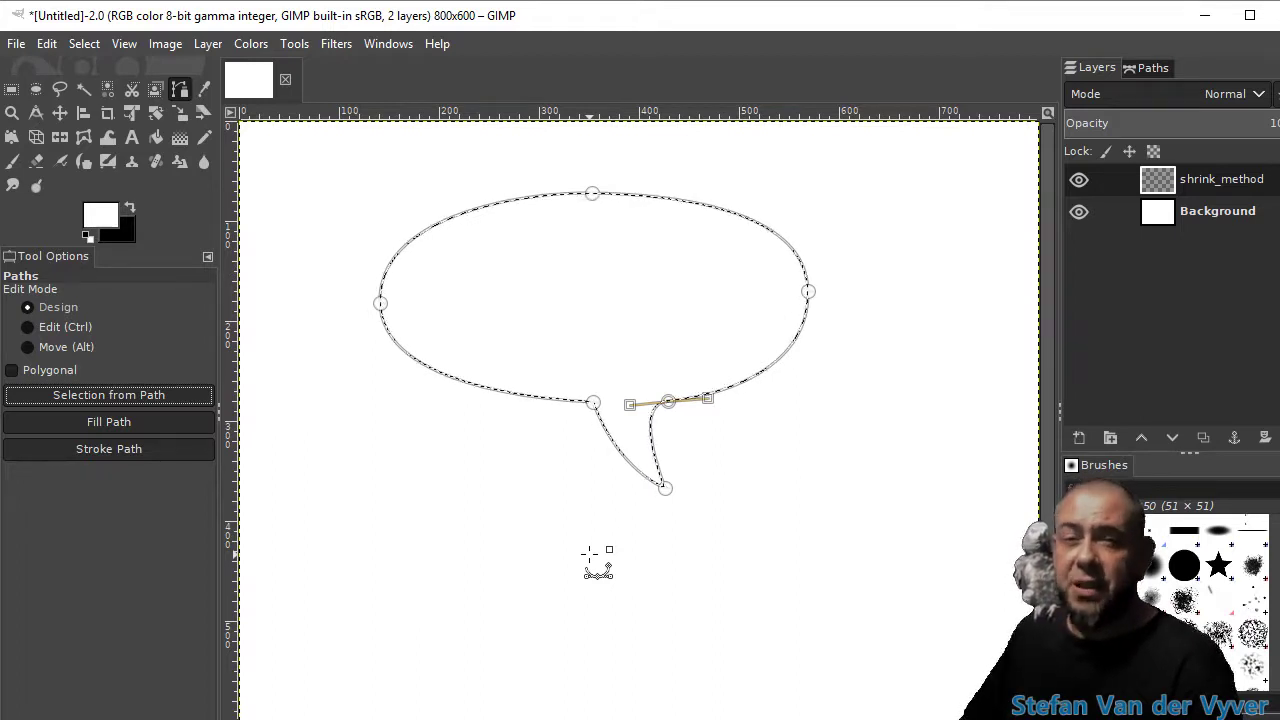
key("r")
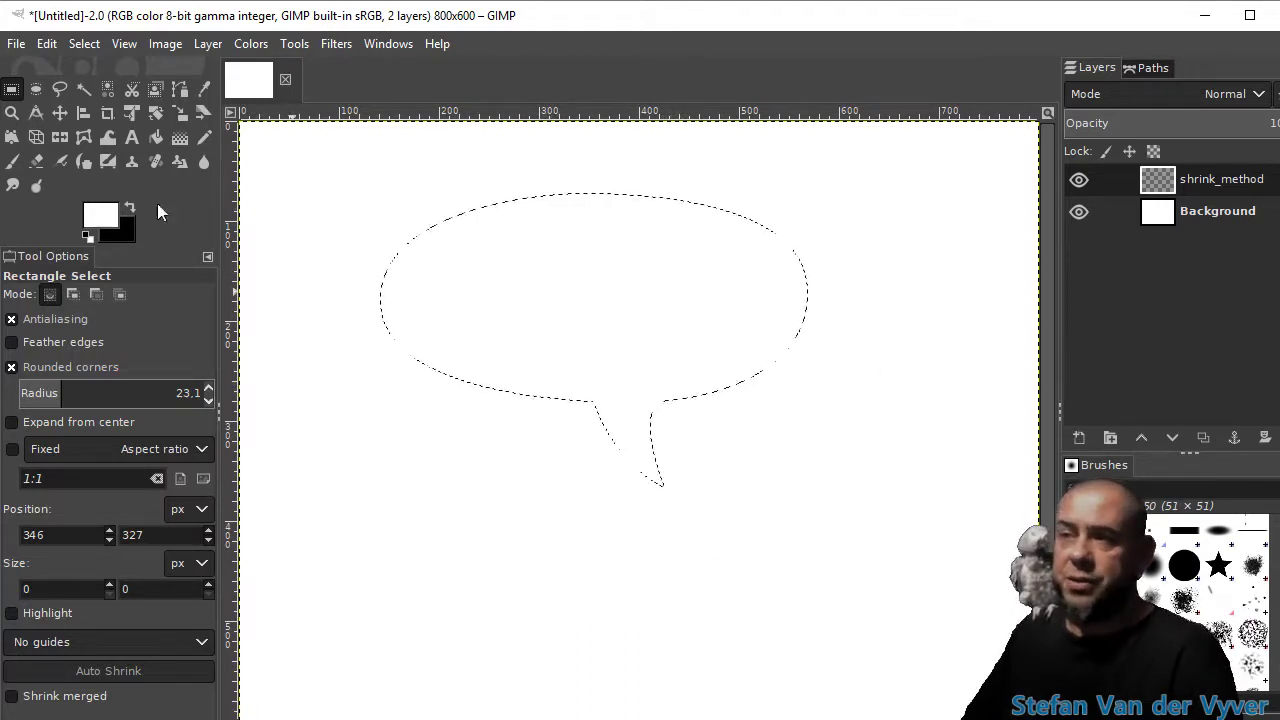
left_click(155, 137)
left_click(129, 207)
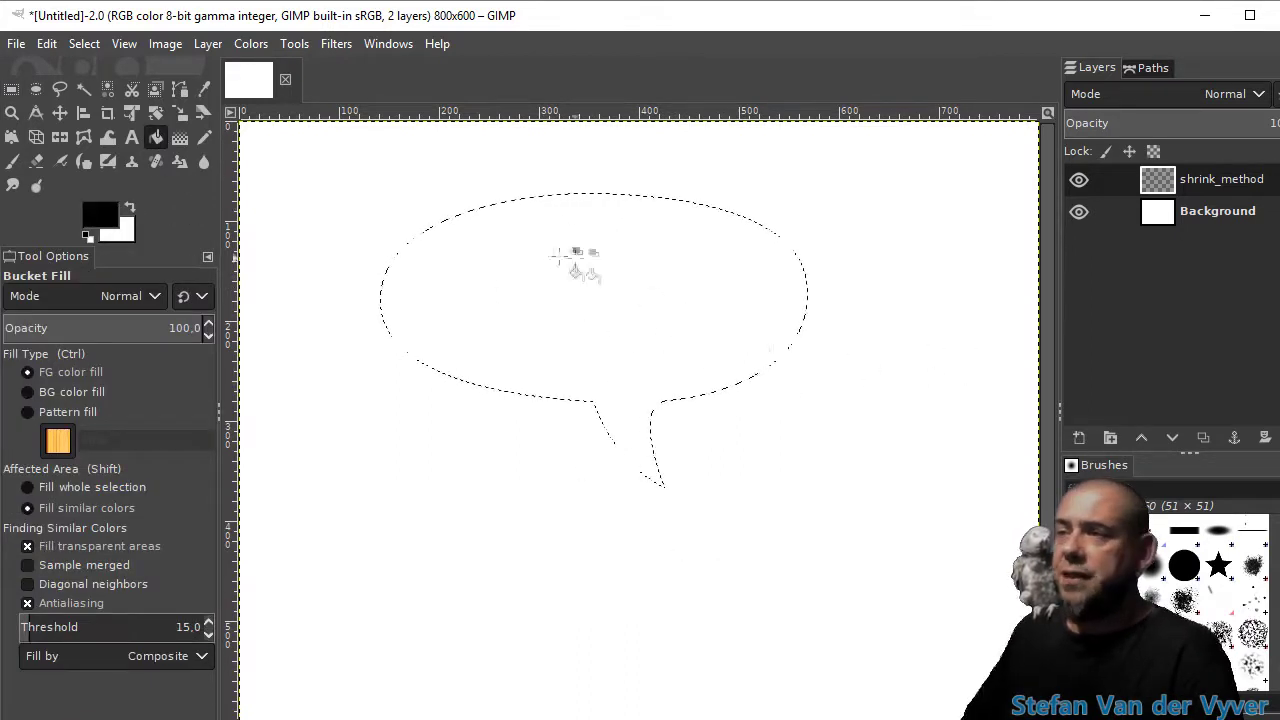
Shrink the bubble selection by 5 px, then clear the selection with Rectangle Select.
left_click(83, 46)
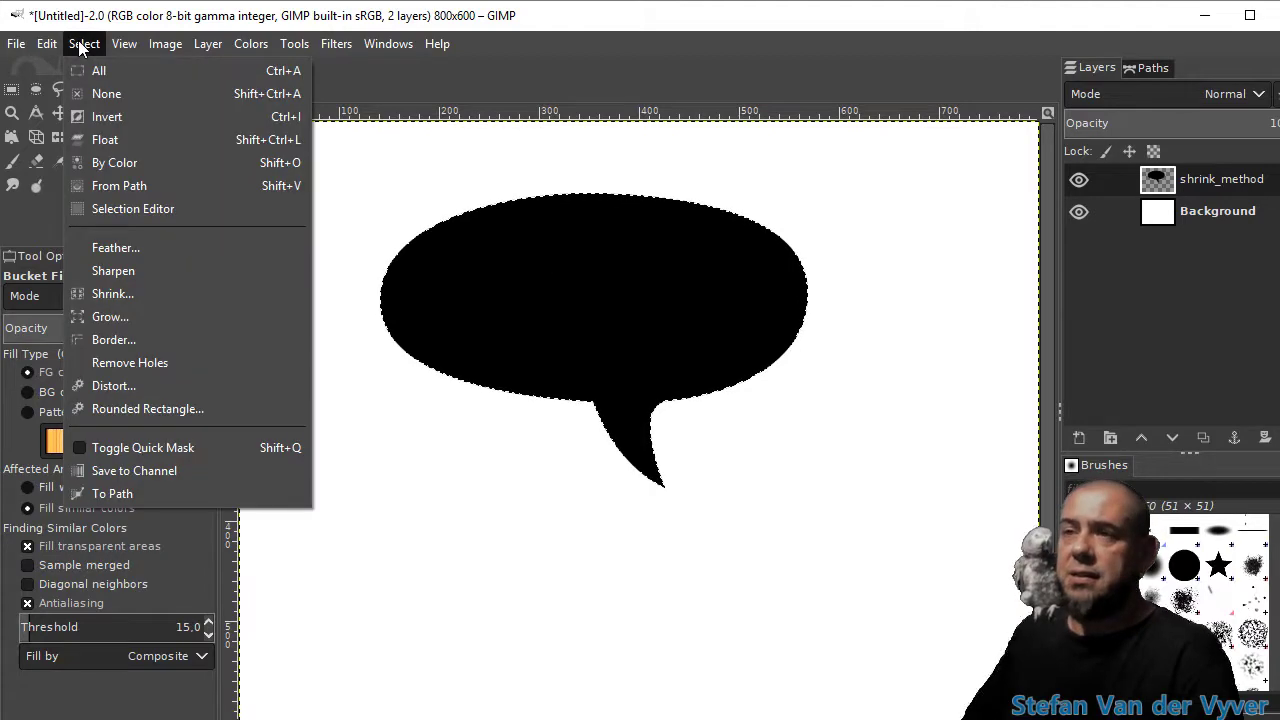
left_click(108, 294)
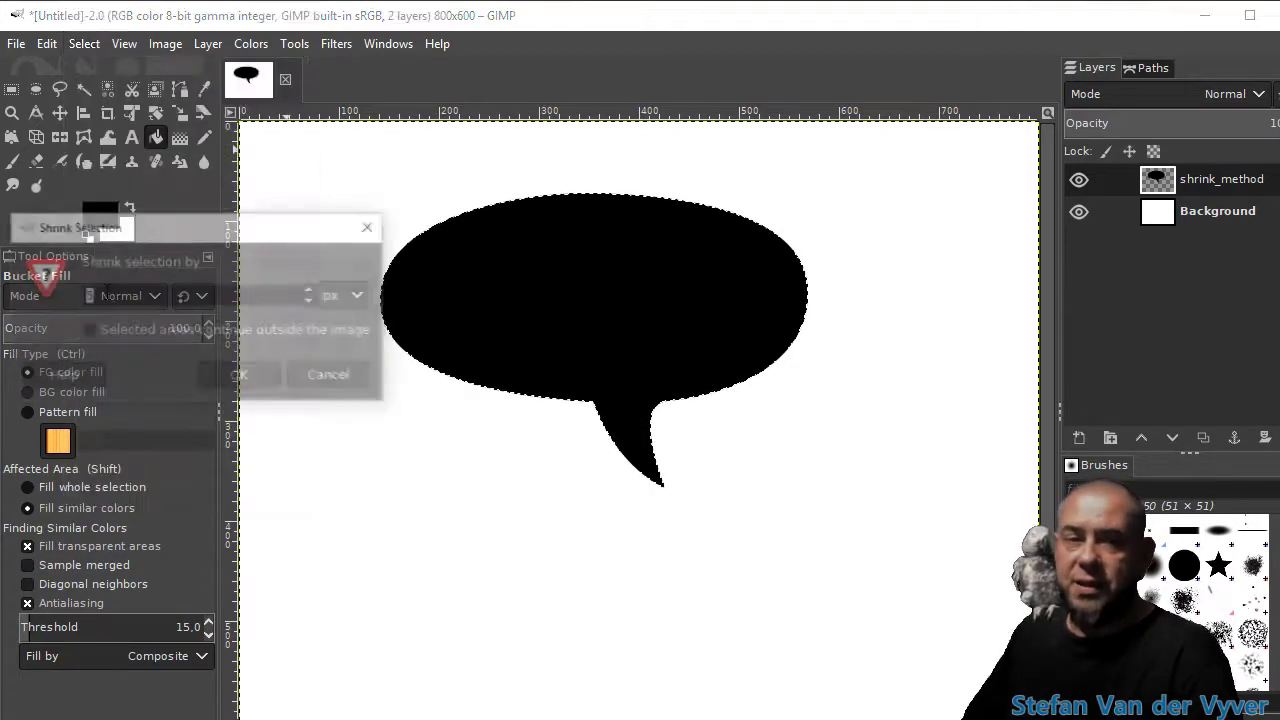
left_click(250, 372)
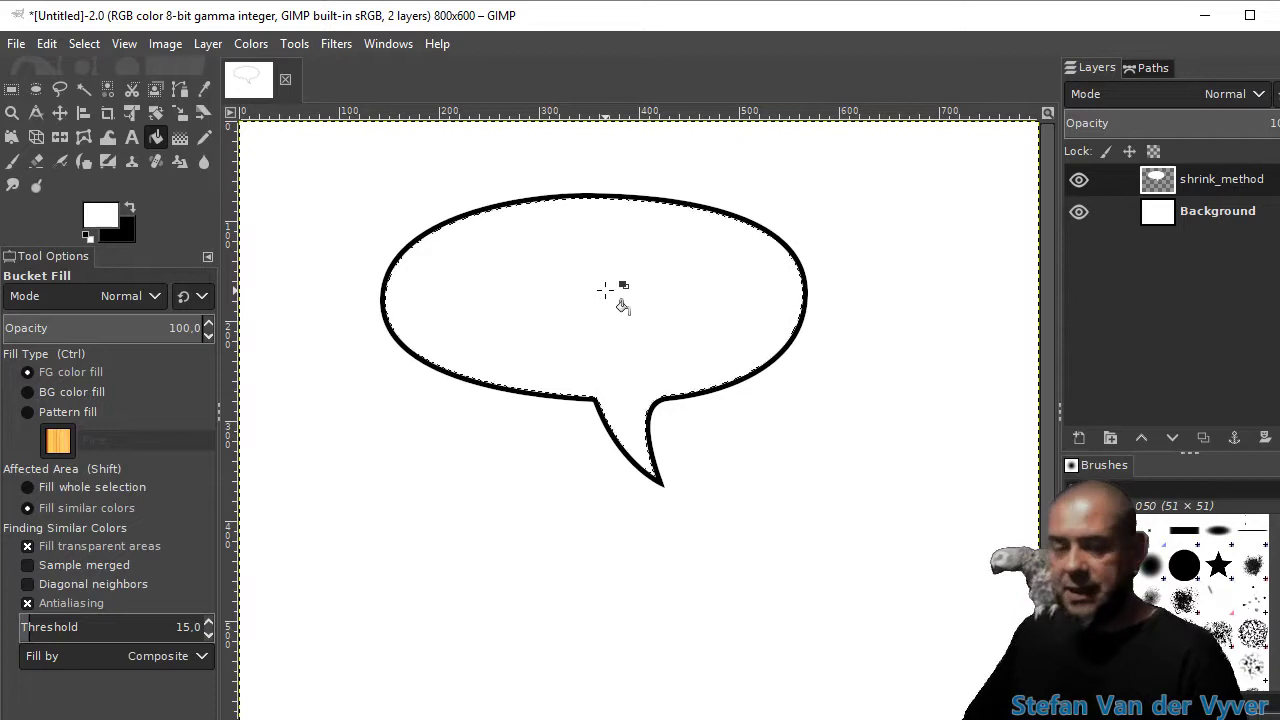
key("r")
left_click(793, 464)
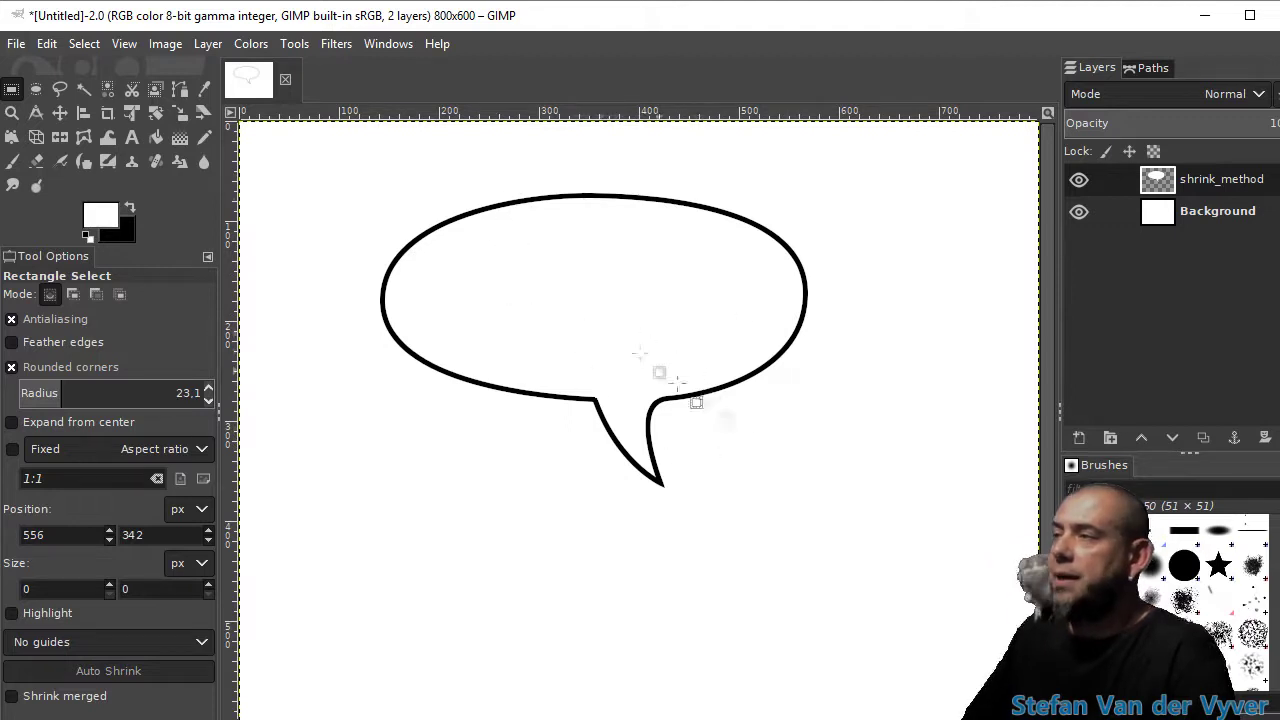
Hide the white Background layer and move the shrink_method bubble up and to the right.
left_click(1079, 212)
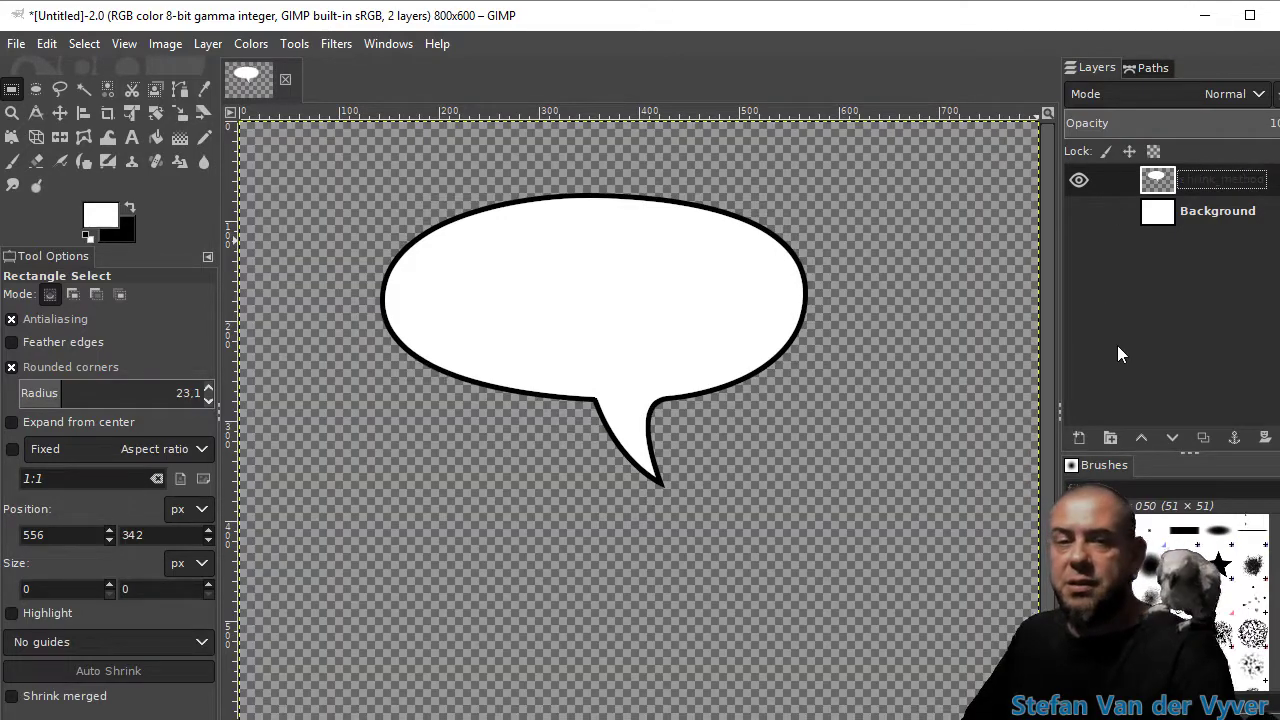
key("Return")
key("m")
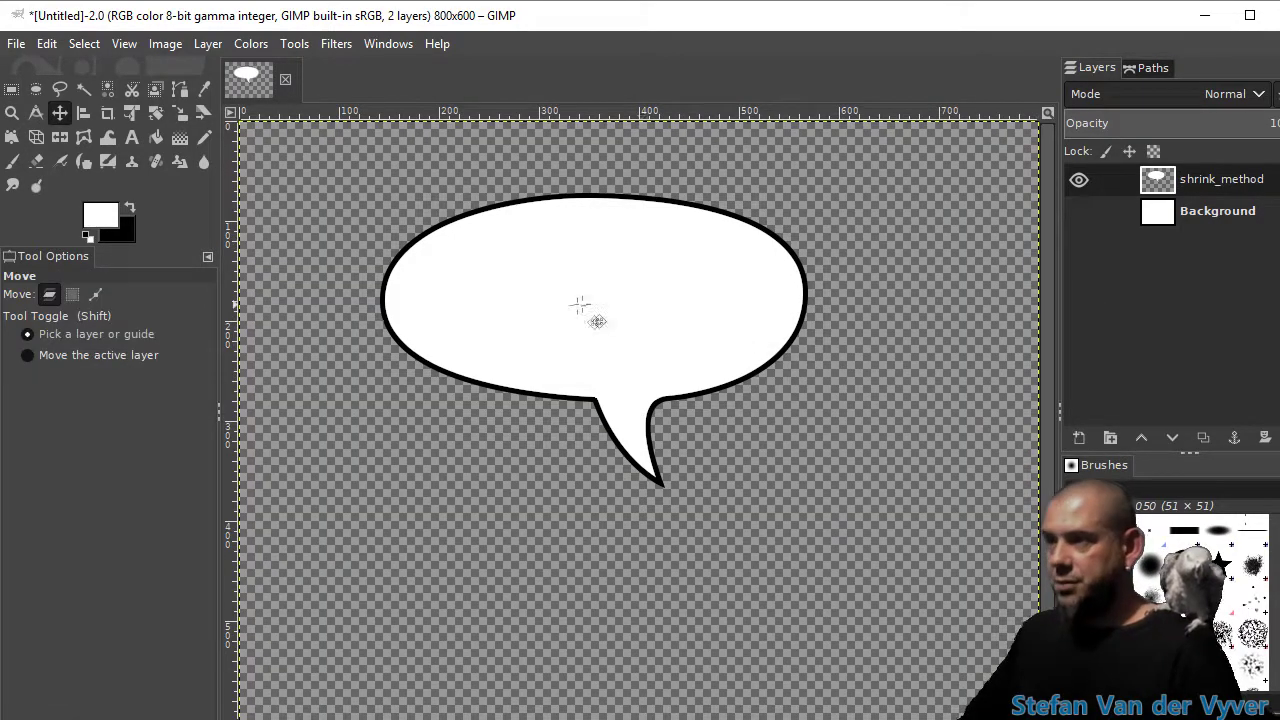
left_click_drag(580, 305, 771, 240)
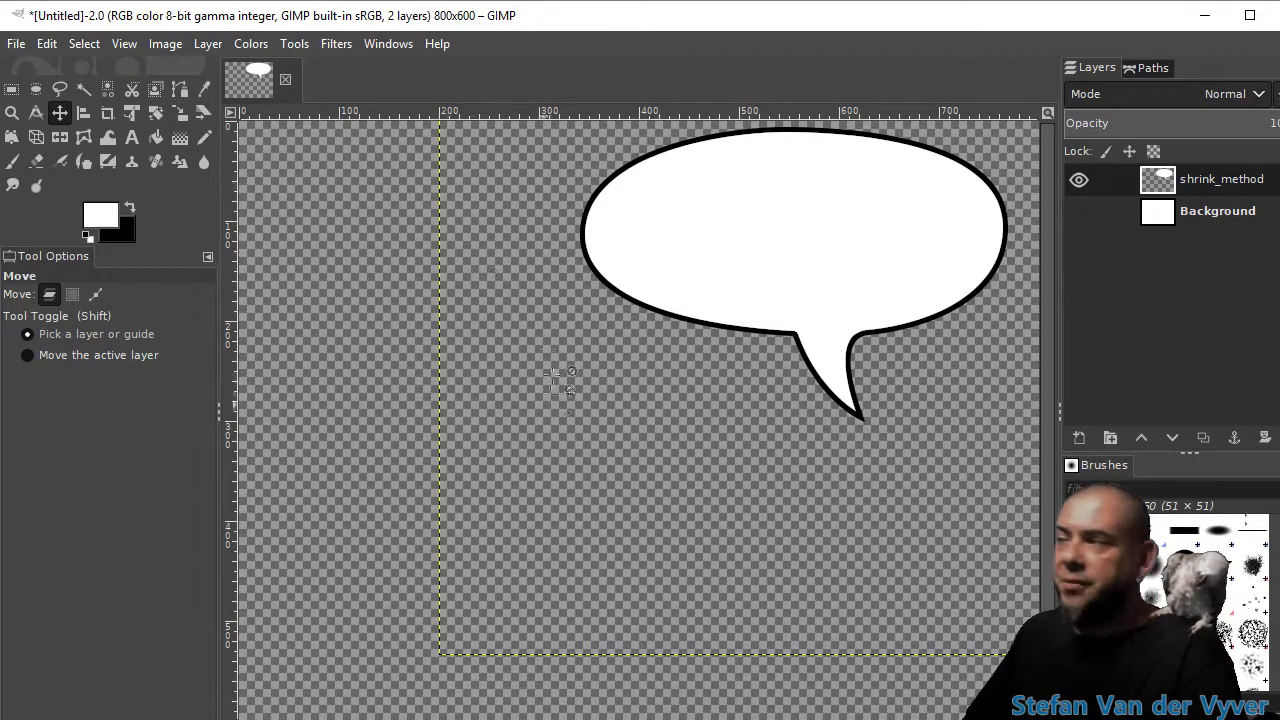
Reactivate the bubble path Unnamed #1 and swap colours so black is the foreground.
left_click(1153, 68)
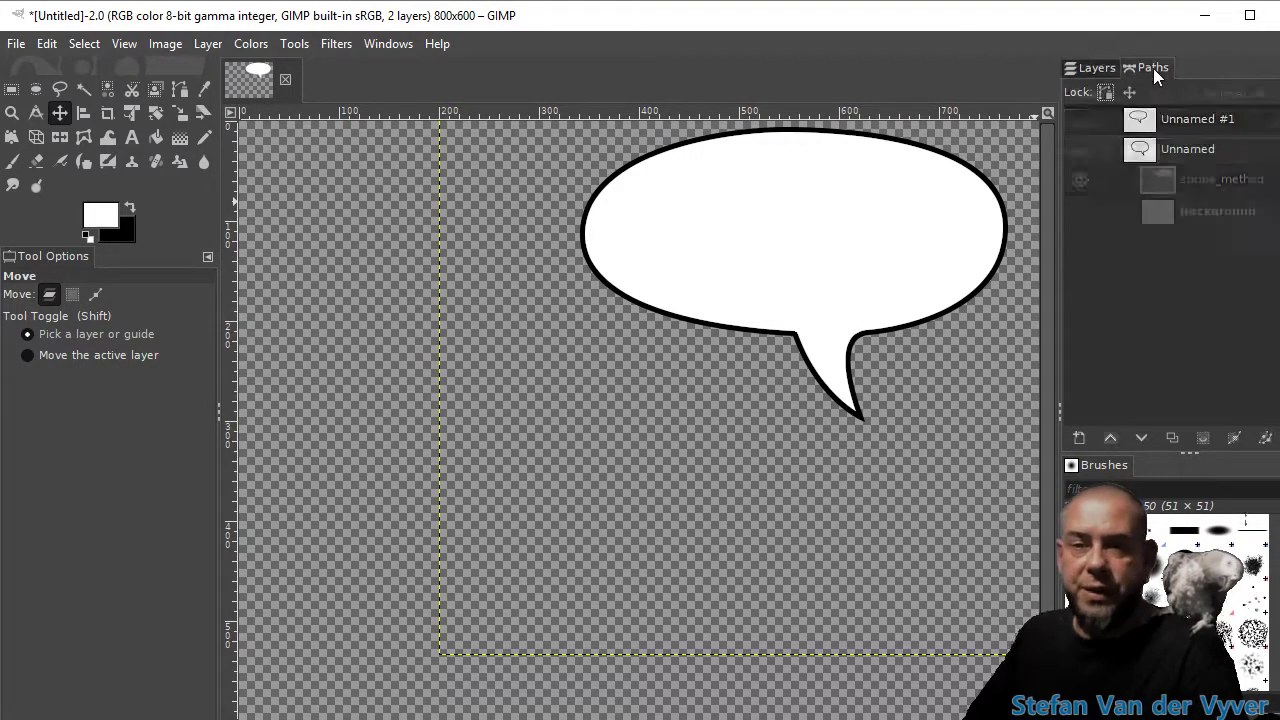
double_click(1141, 122)
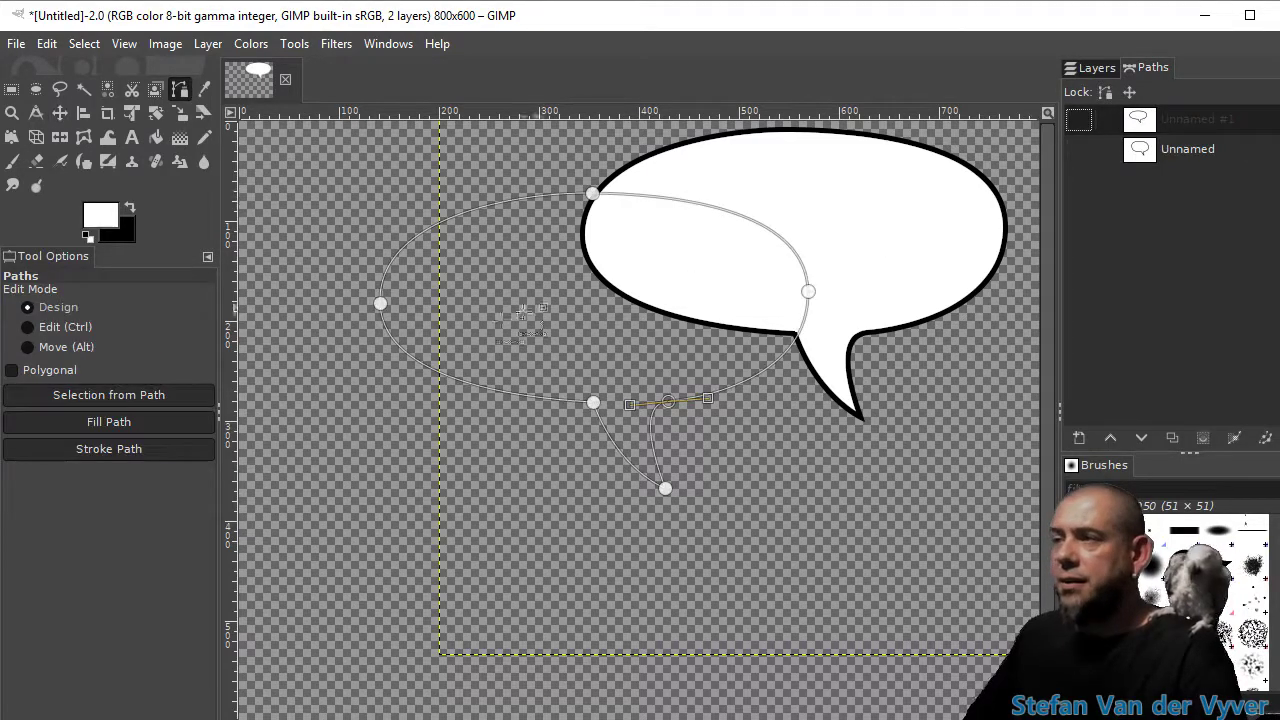
left_click(131, 209)
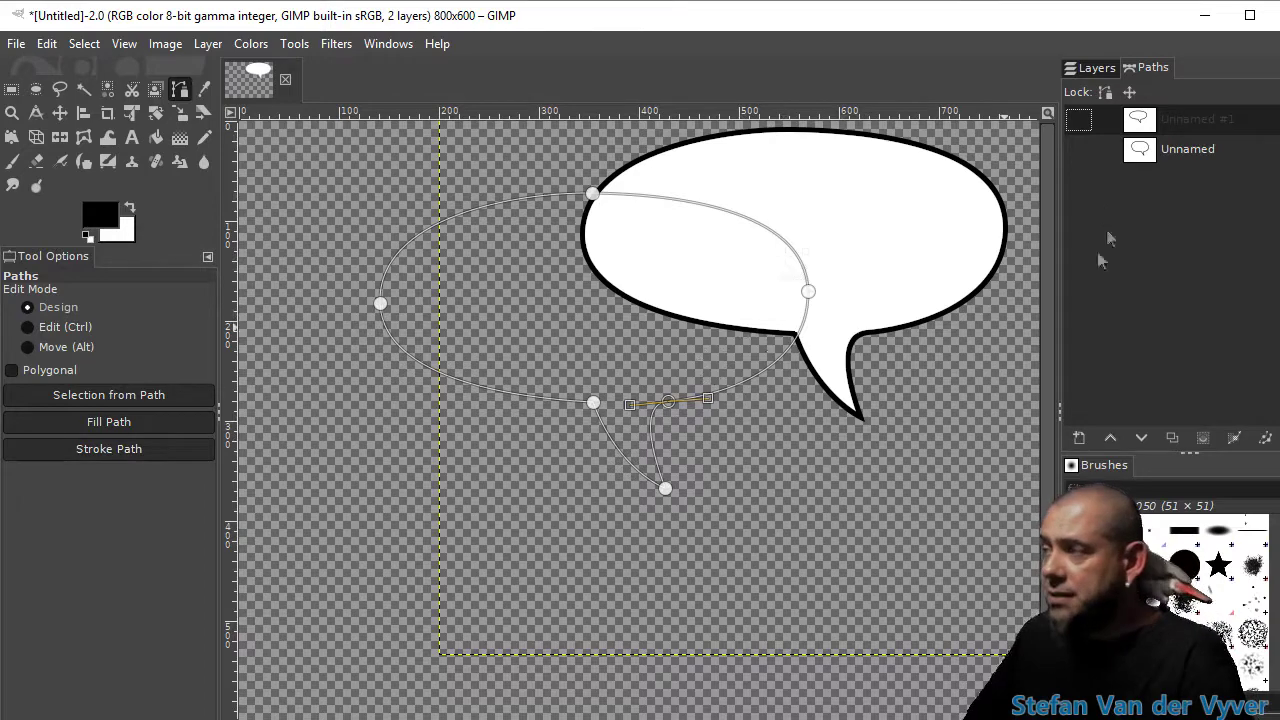
Add a new transparent layer named stroke_path.
left_click(1096, 67)
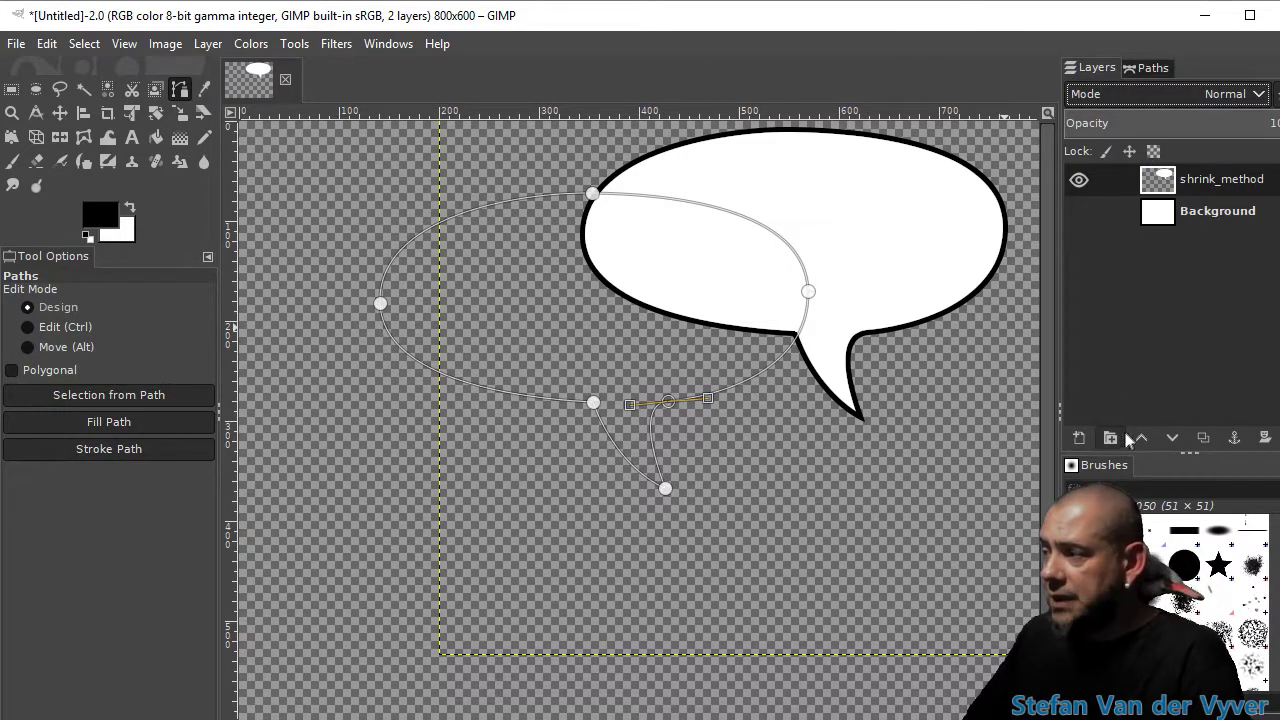
left_click(1079, 437)
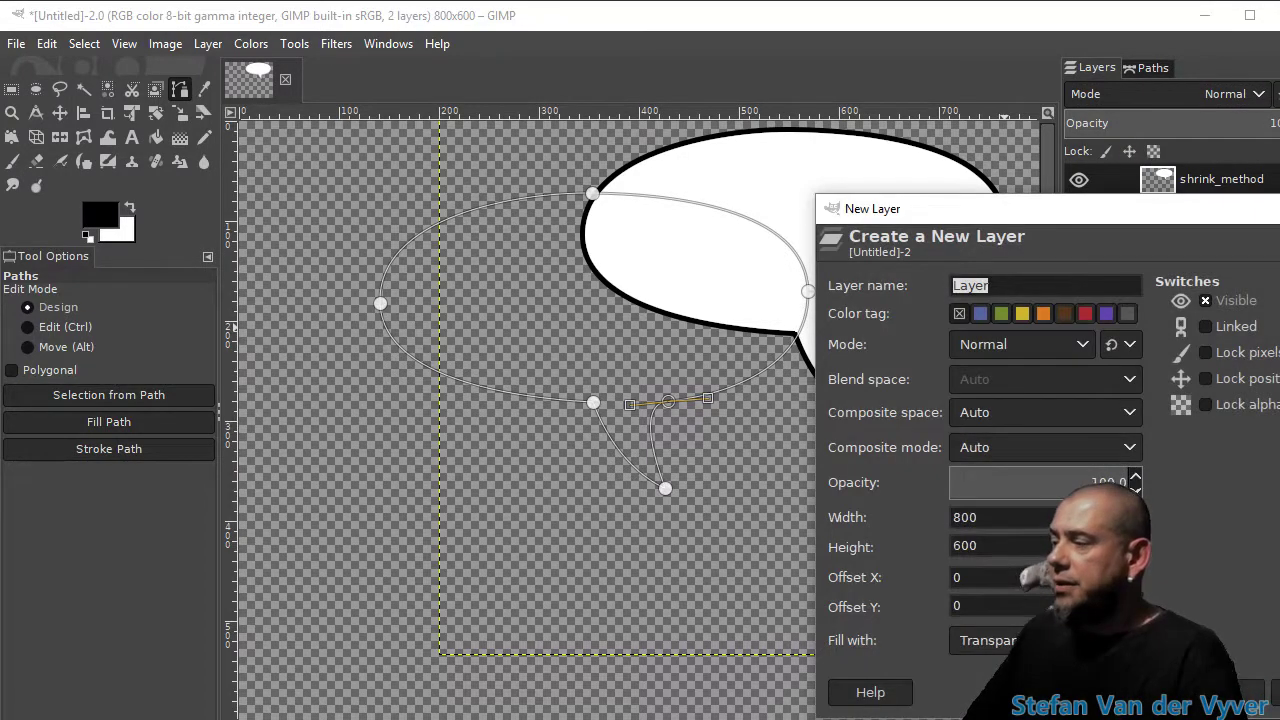
key("Return")
double_click(1193, 184)
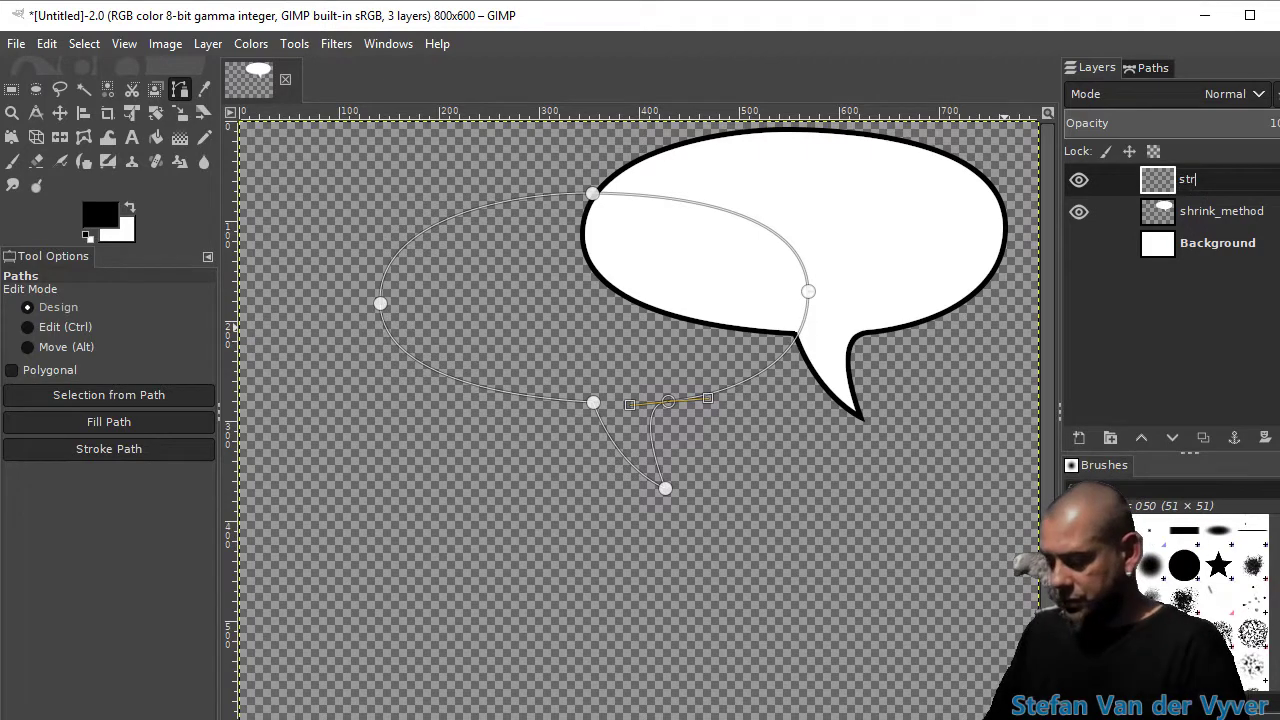
key("Return")
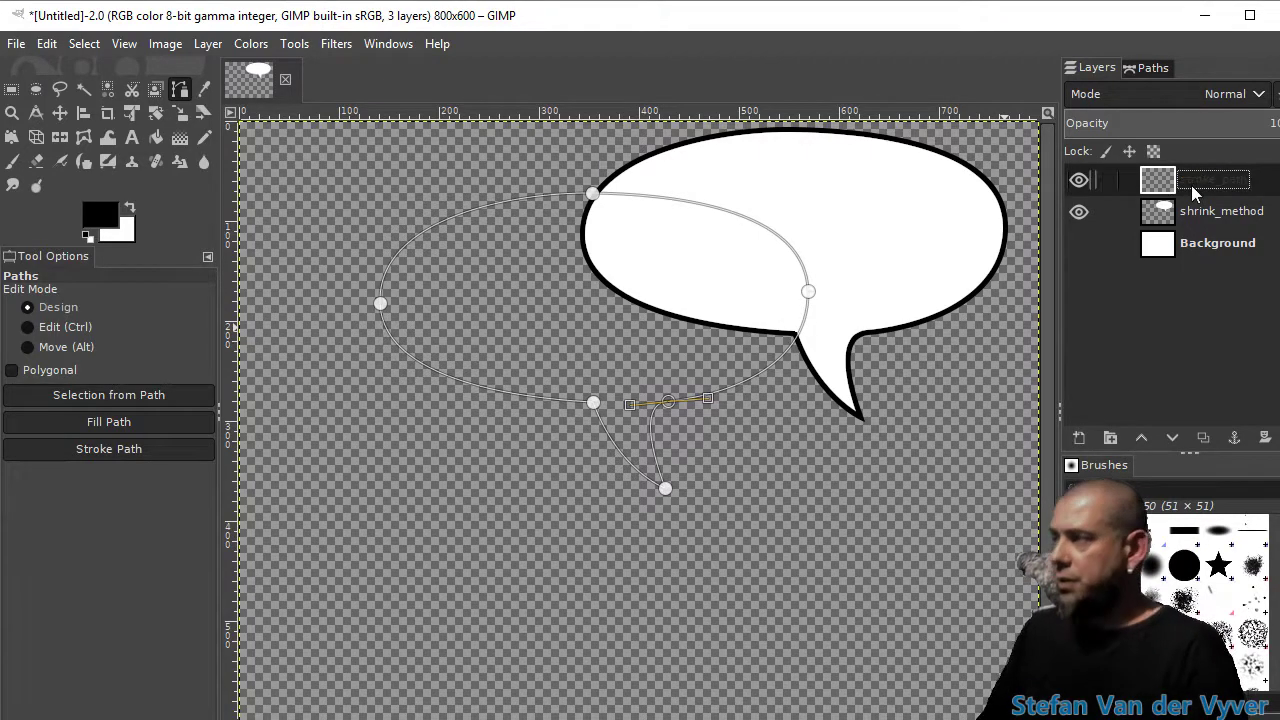
left_click(122, 451)
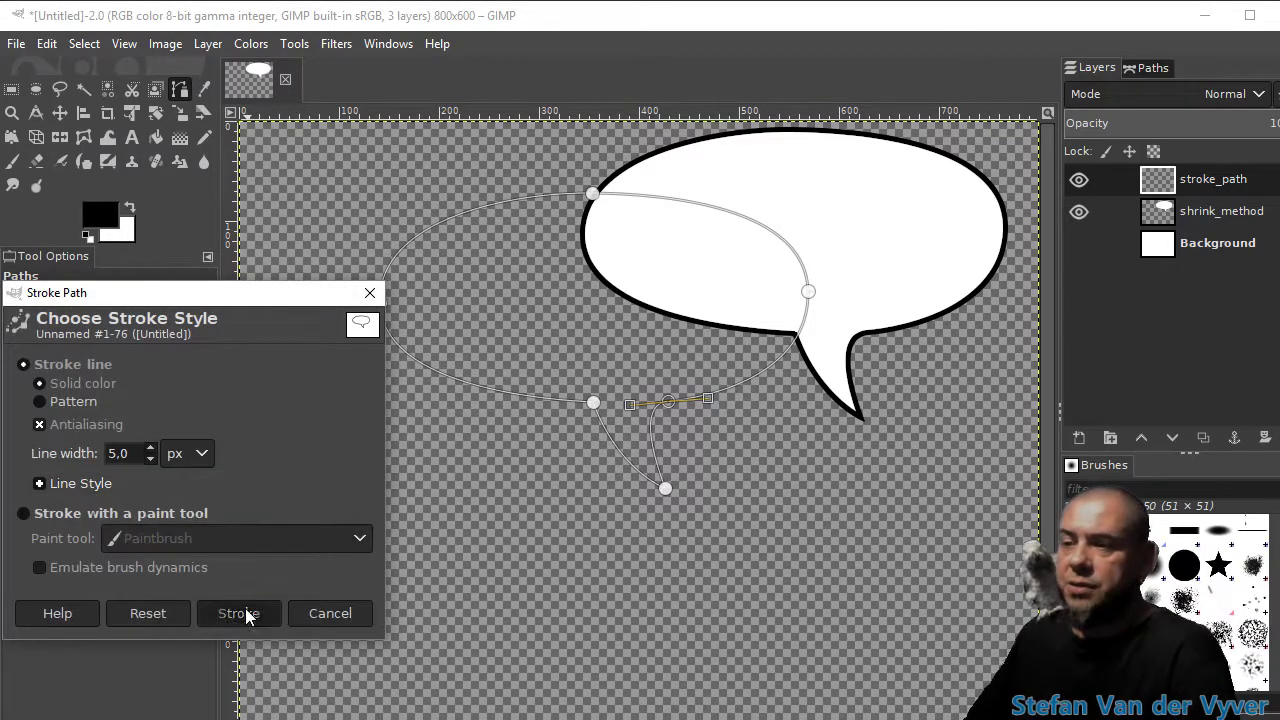
Stroke the bubble path with a 5 px solid black line and load it as a selection.
left_click(240, 614)
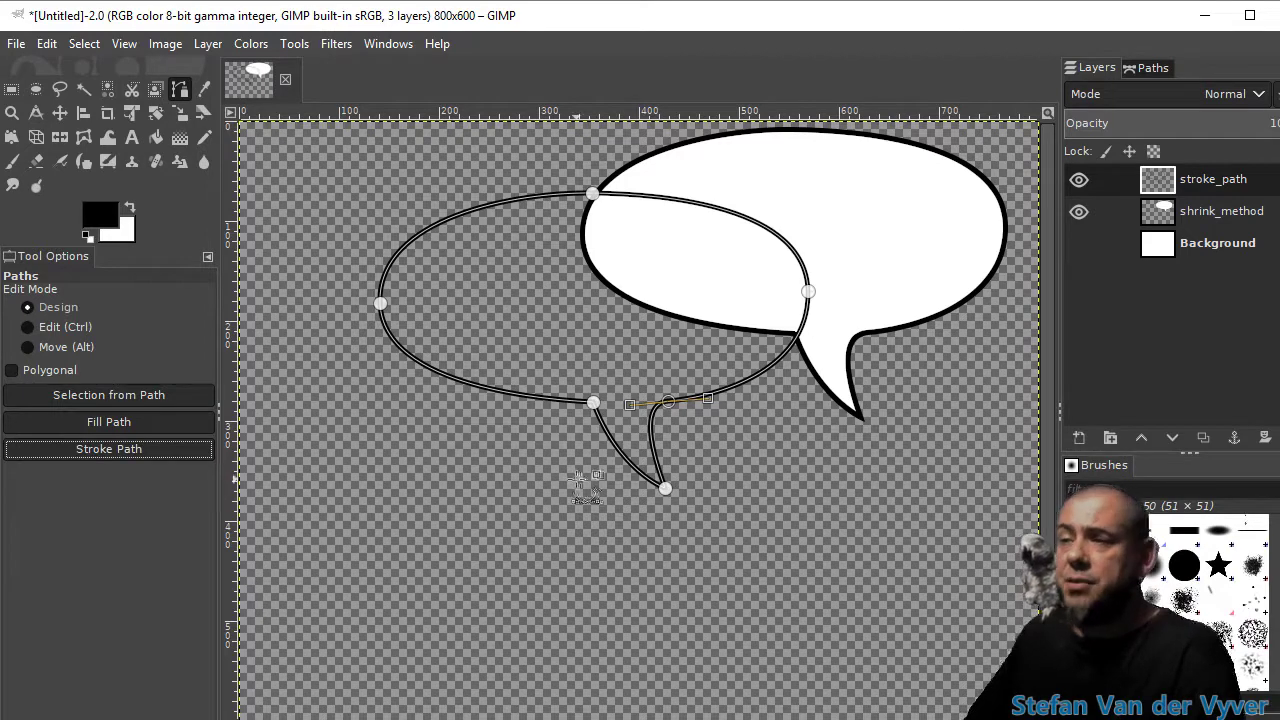
left_click(96, 397)
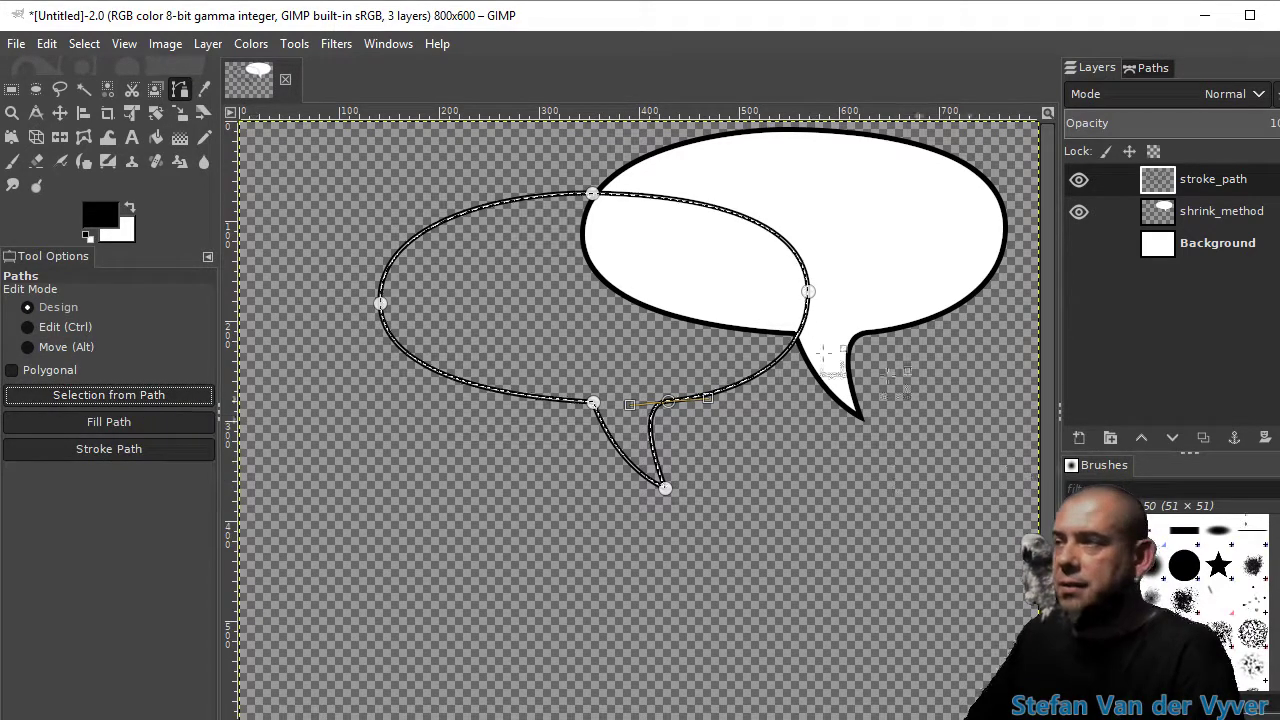
key("r")
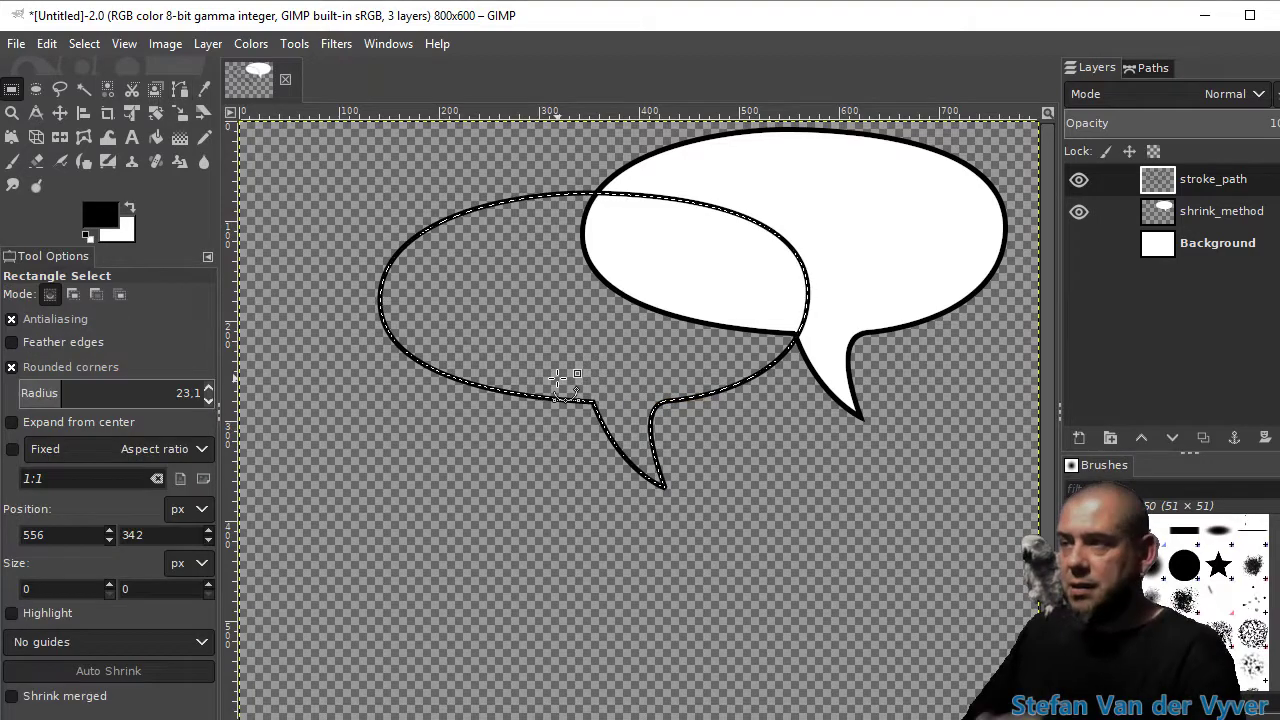
left_click(1078, 438)
Place a new layer beneath stroke_path and bucket-fill the bubble's interior white.
key("Return")
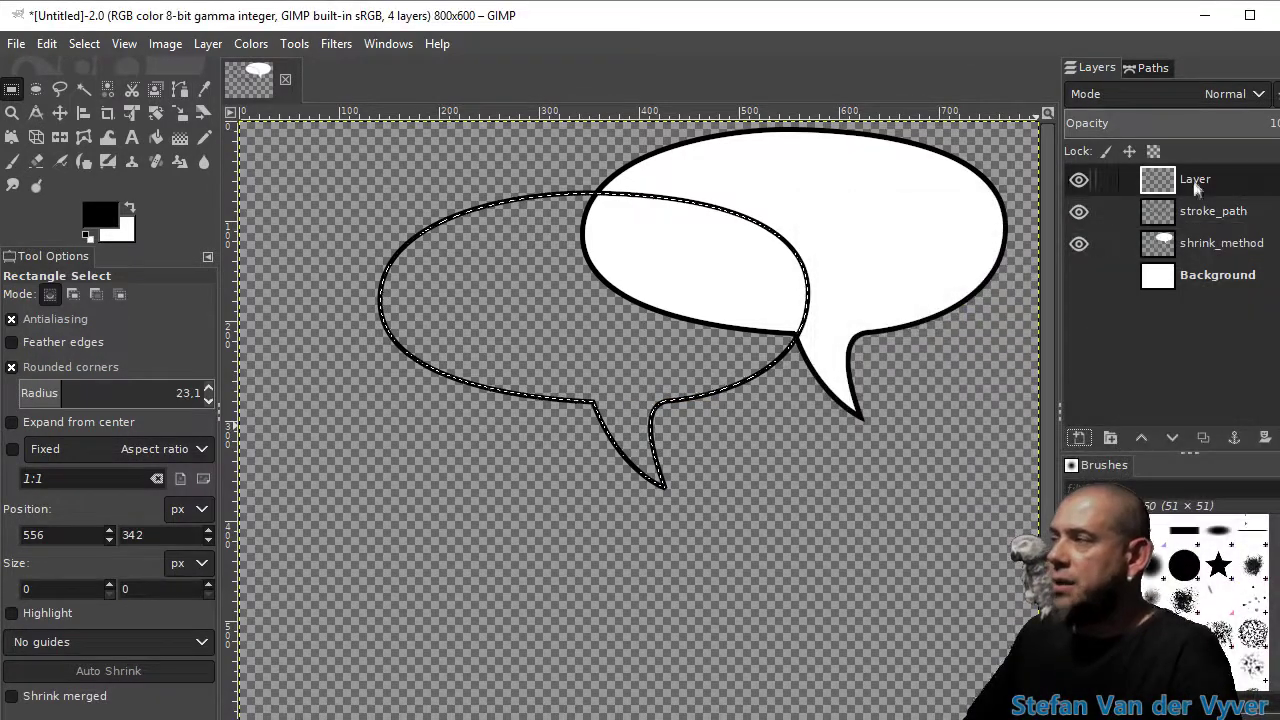
left_click_drag(1196, 188, 1200, 226)
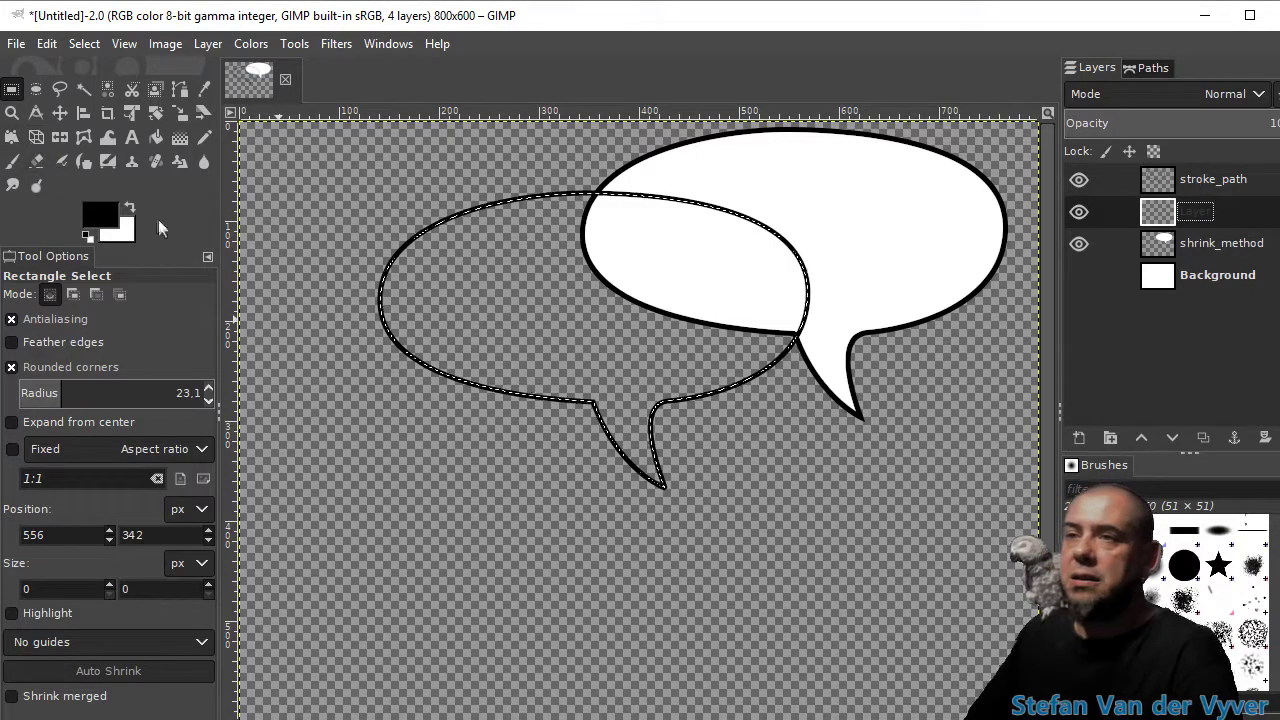
left_click(129, 207)
left_click(156, 137)
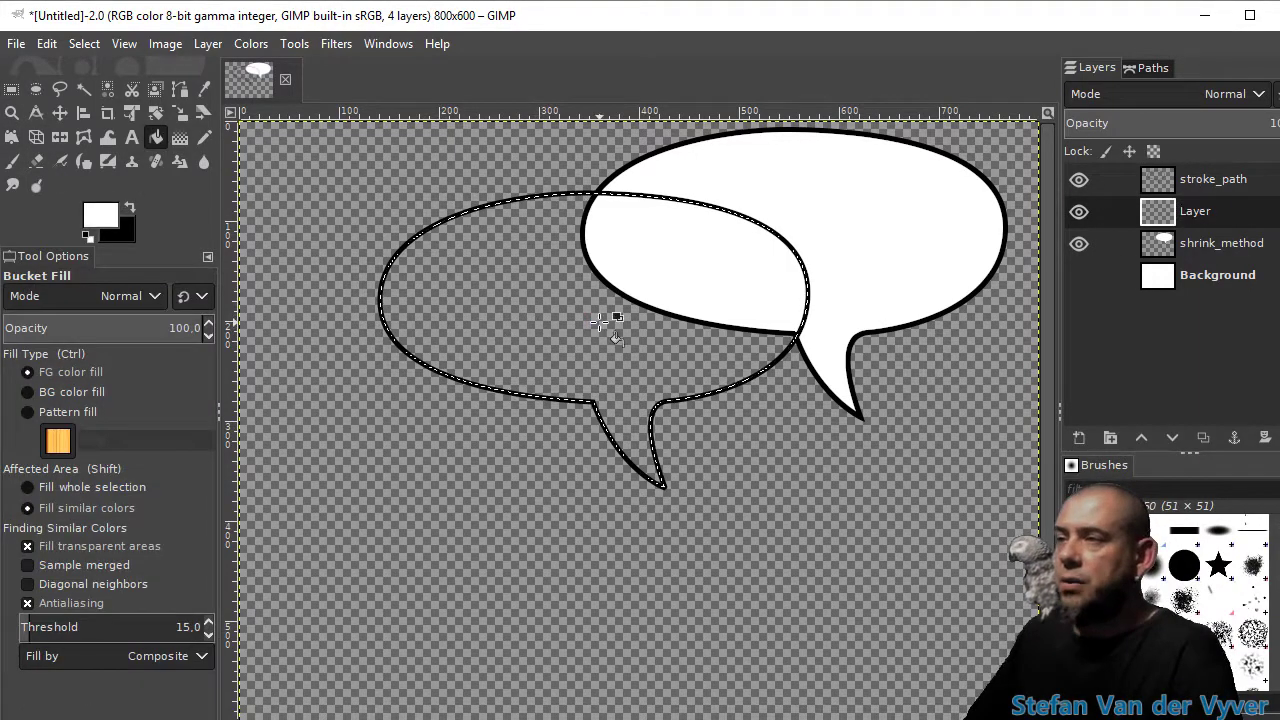
left_click(600, 321)
Clear the selection and link Layer with stroke_path so they move together.
key("r")
left_click(780, 522)
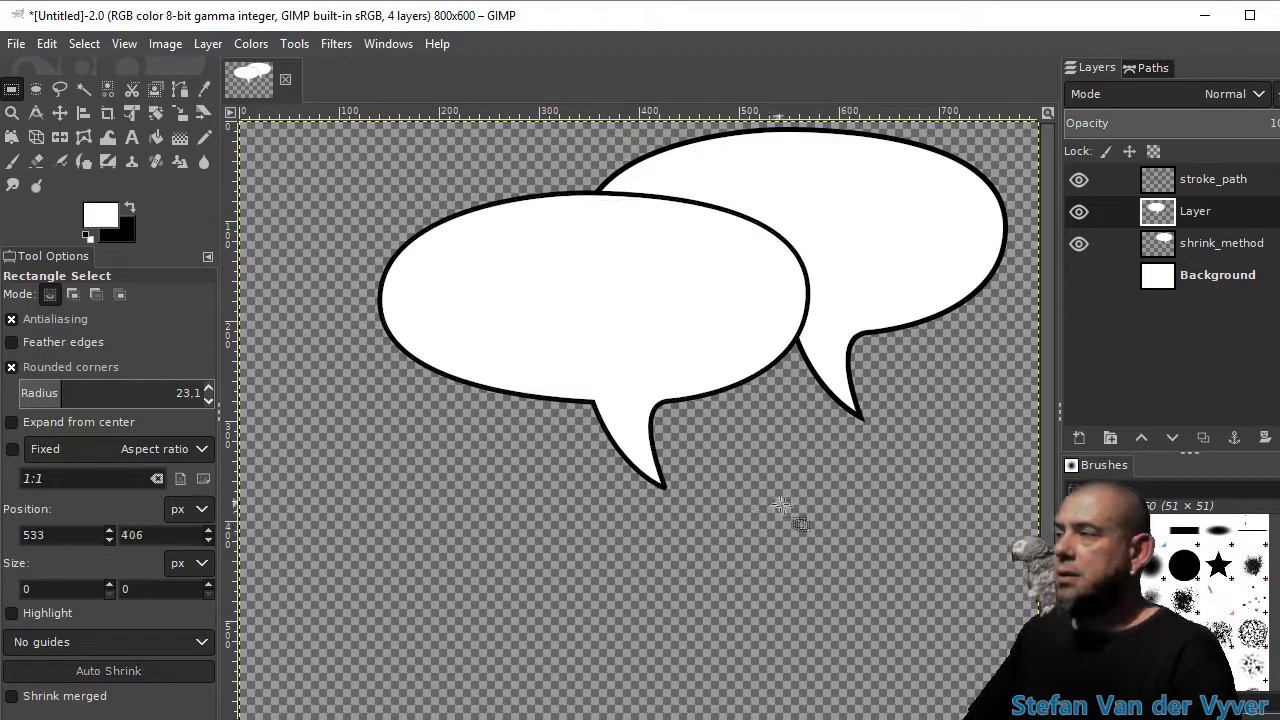
left_click(1107, 211)
left_click(1108, 181)
Link Layer with stroke_path, drag the second bubble down-left clear of the first, then unlink them.
double_click(1186, 180)
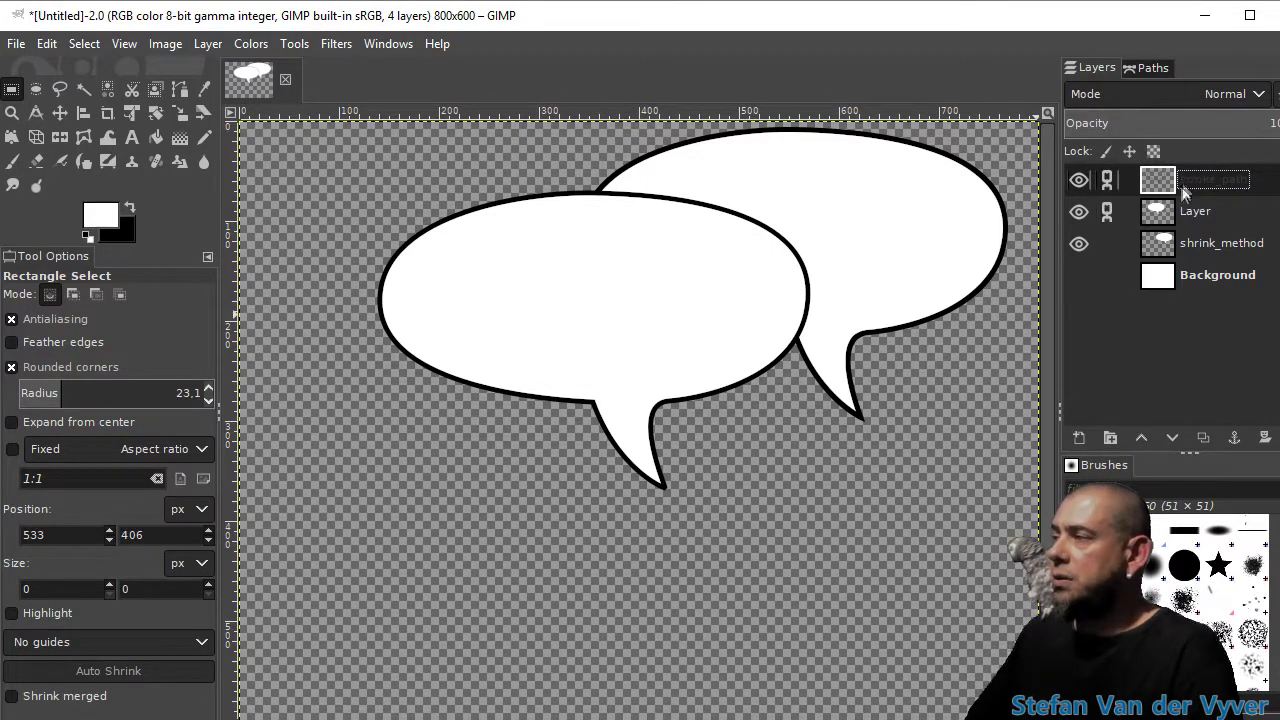
key("Return")
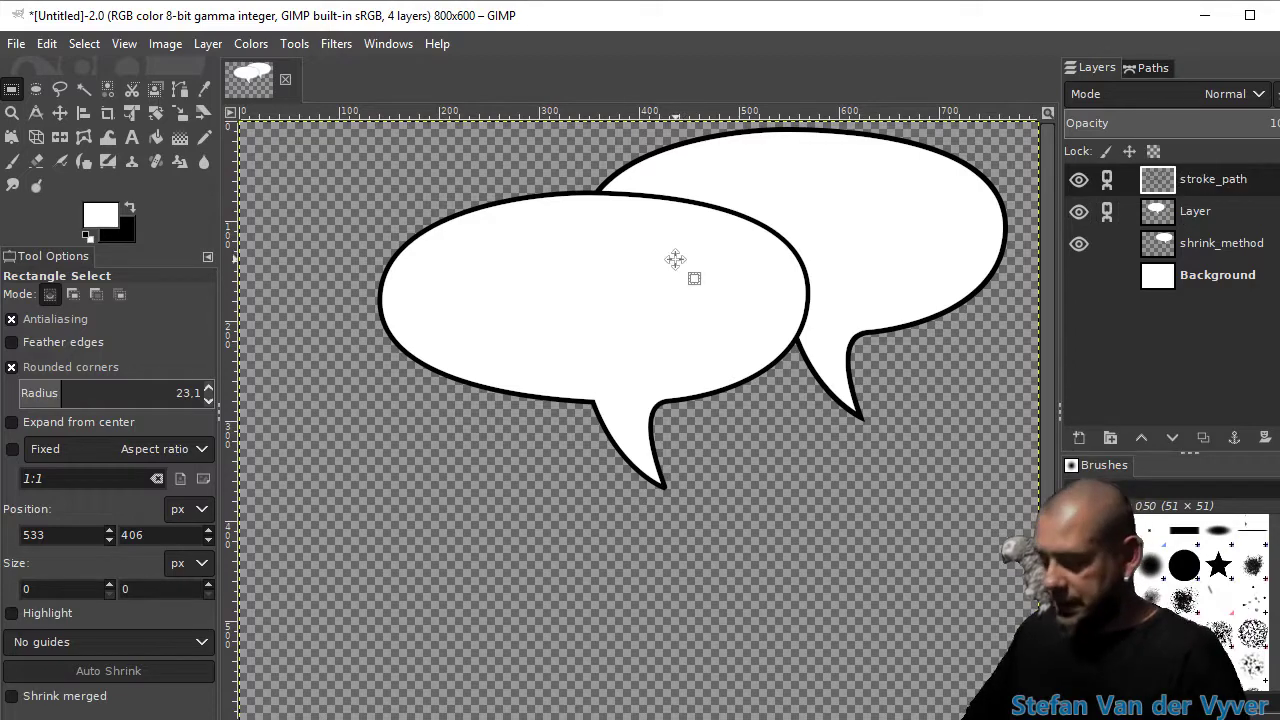
key("m")
left_click(622, 270)
left_click_drag(622, 270, 544, 436)
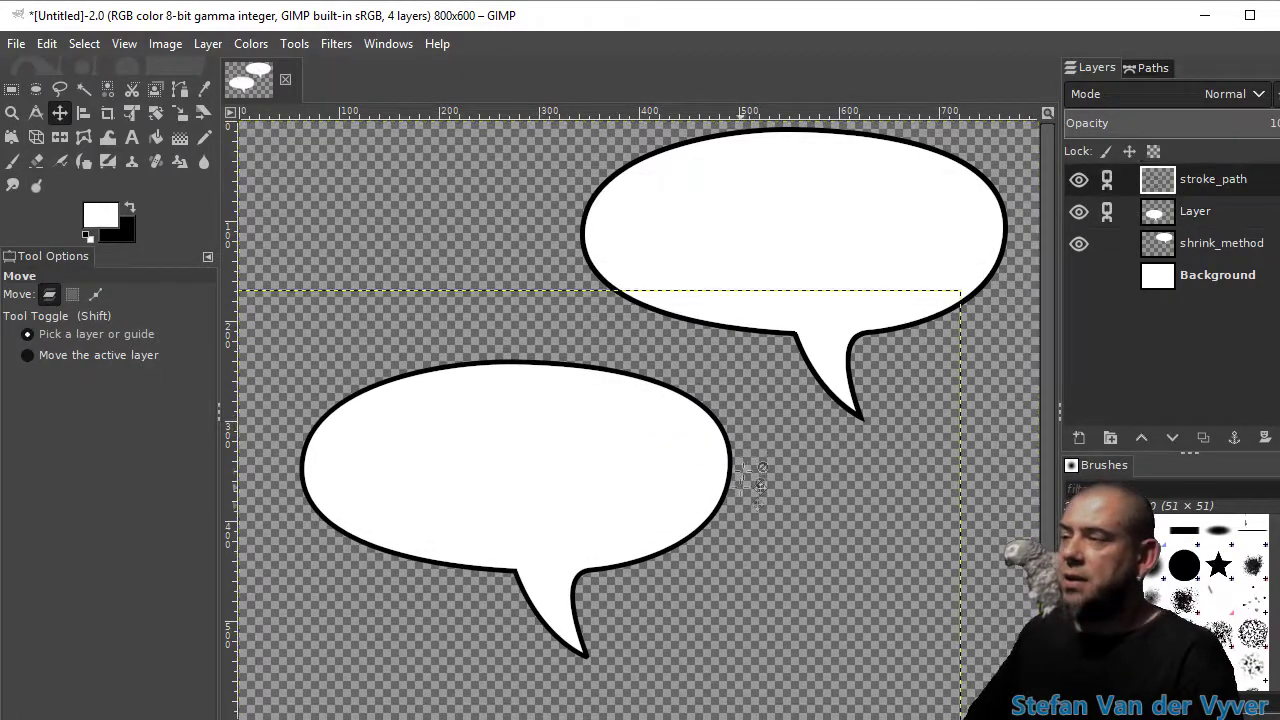
double_click(1108, 212)
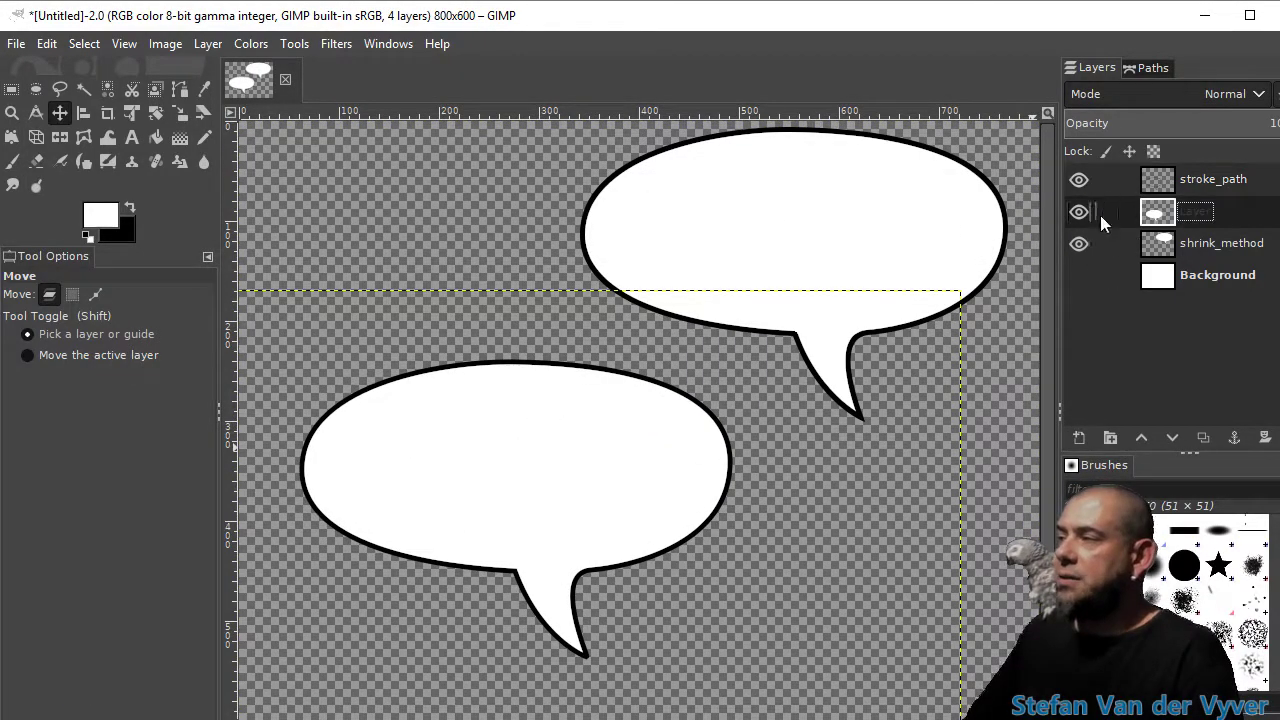
double_click(1210, 275)
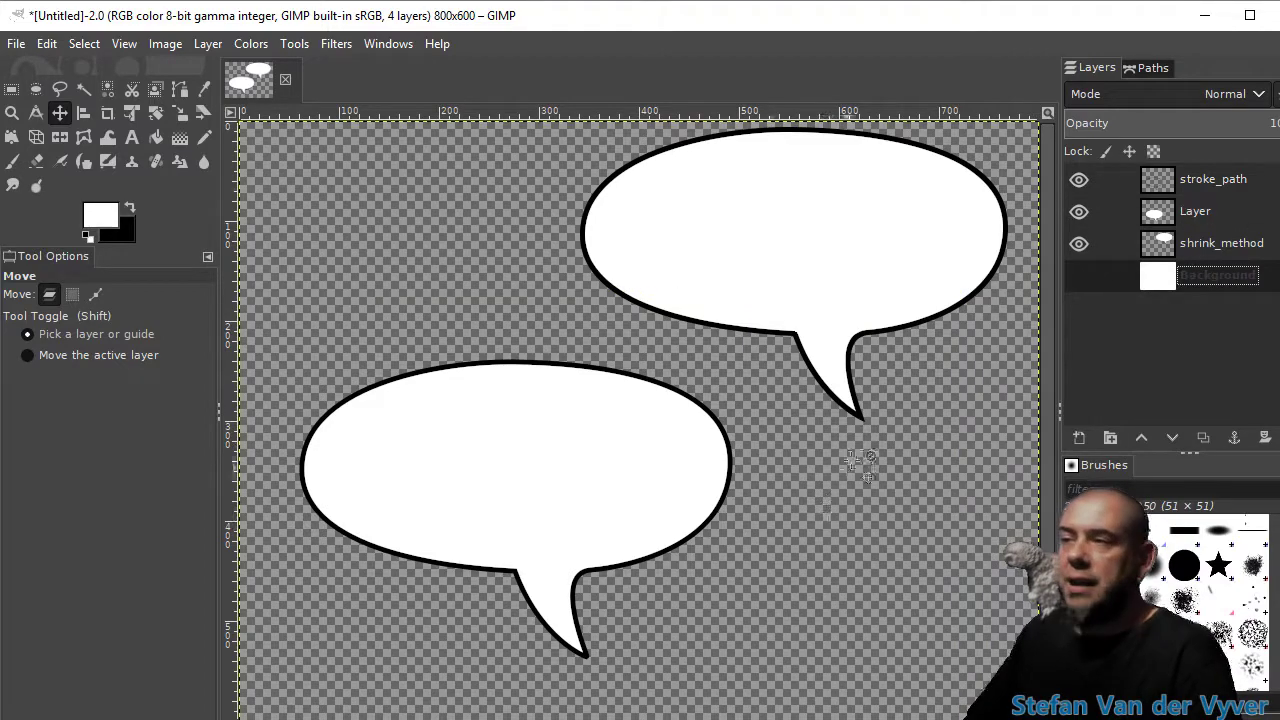